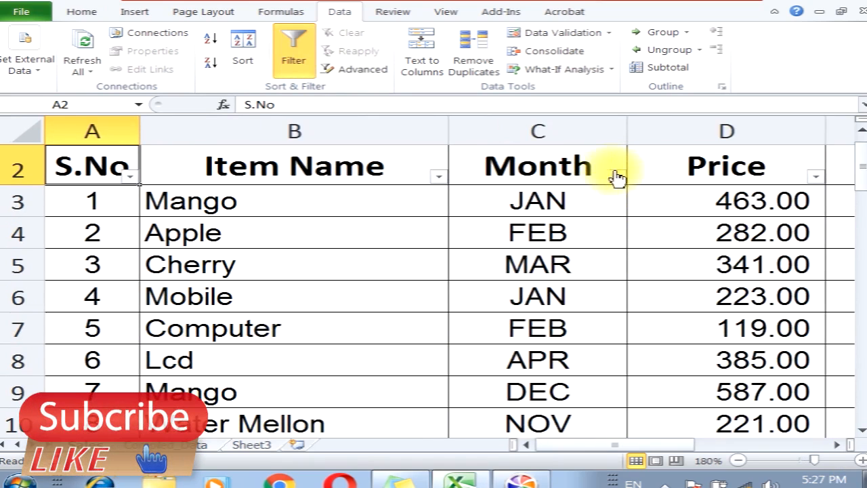
Turn AutoFilter off and reapply it to the table's header row A2:E2
{"action": "scroll", "coordinate": [477, 166], "scroll_direction": "up", "scroll_amount": 1}
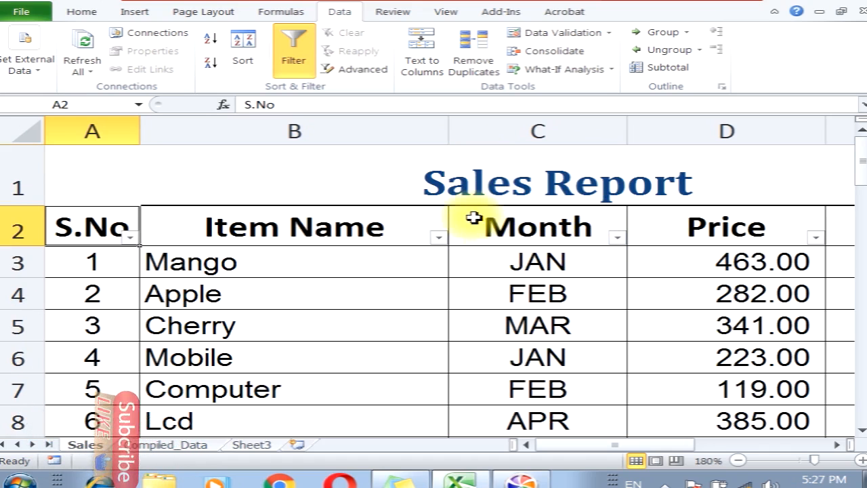
{"action": "left_click", "coordinate": [313, 62]}
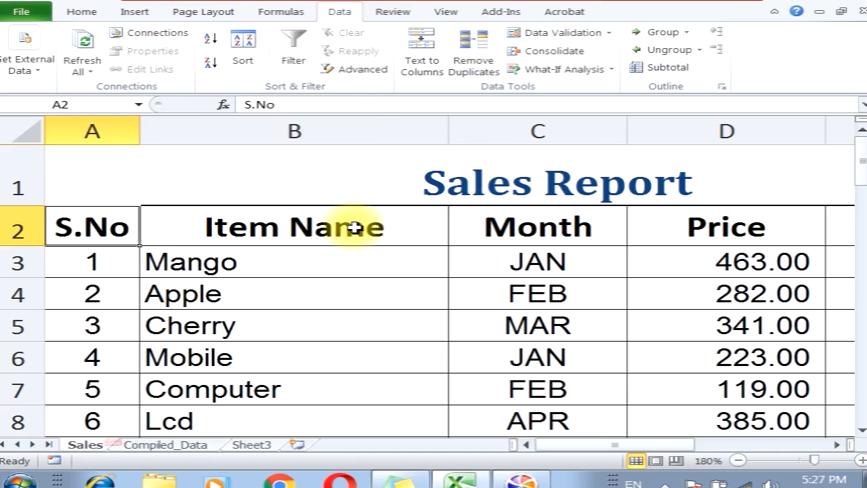
{"action": "left_click_drag", "start_coordinate": [97, 226], "coordinate": [501, 172]}
{"action": "left_click", "coordinate": [309, 63]}
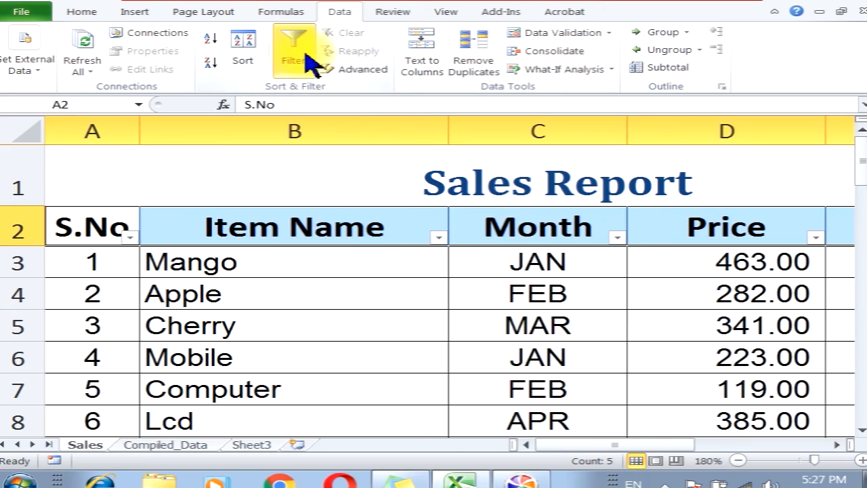
{"action": "left_click", "coordinate": [170, 258]}
{"action": "left_click", "coordinate": [92, 227]}
{"action": "left_click", "coordinate": [244, 223]}
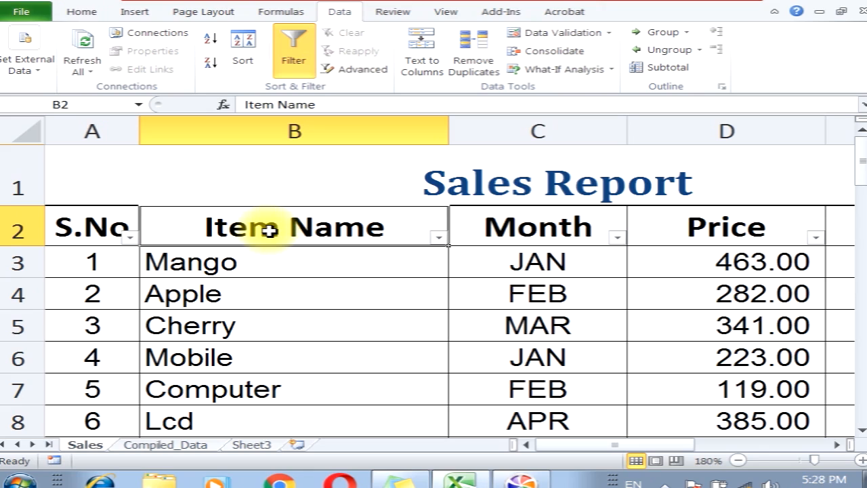
{"action": "left_click", "coordinate": [306, 228]}
Filter the Item Name column to show only Mango
{"action": "left_click", "coordinate": [439, 239]}
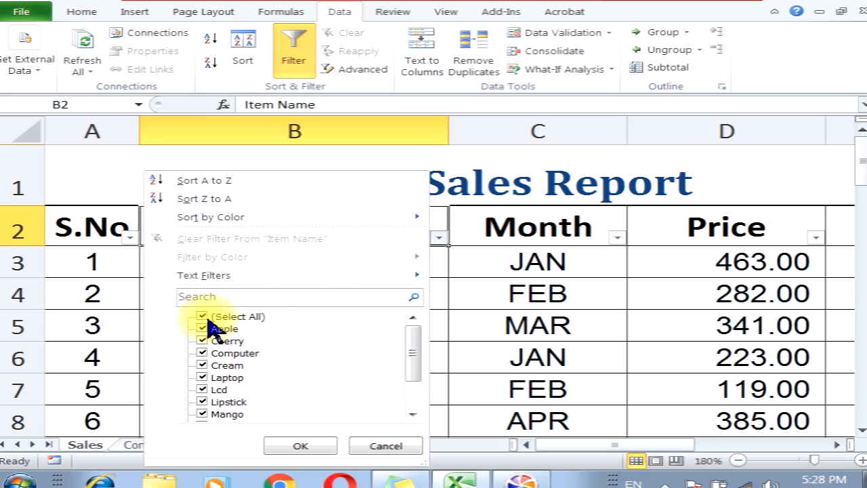
{"action": "left_click", "coordinate": [209, 321]}
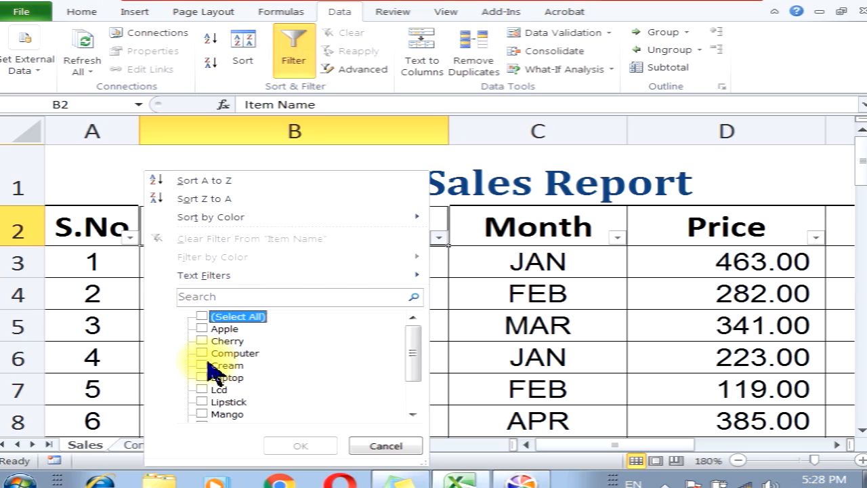
{"action": "left_click", "coordinate": [206, 414]}
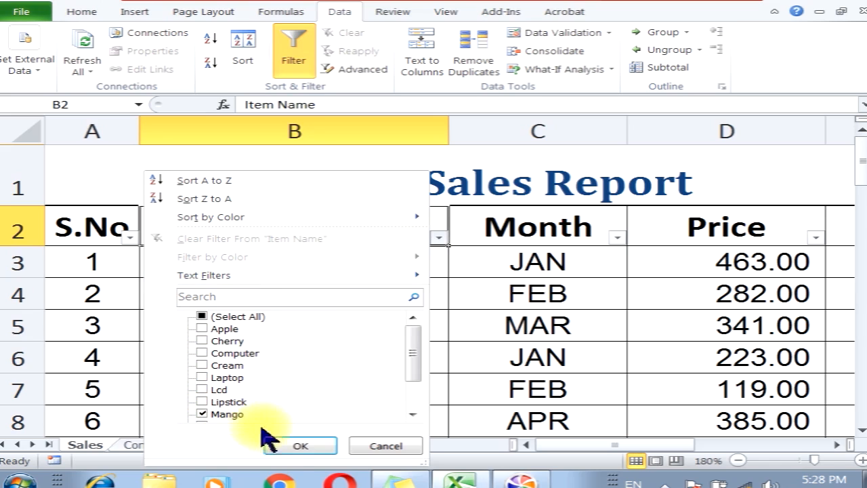
{"action": "left_click", "coordinate": [296, 446]}
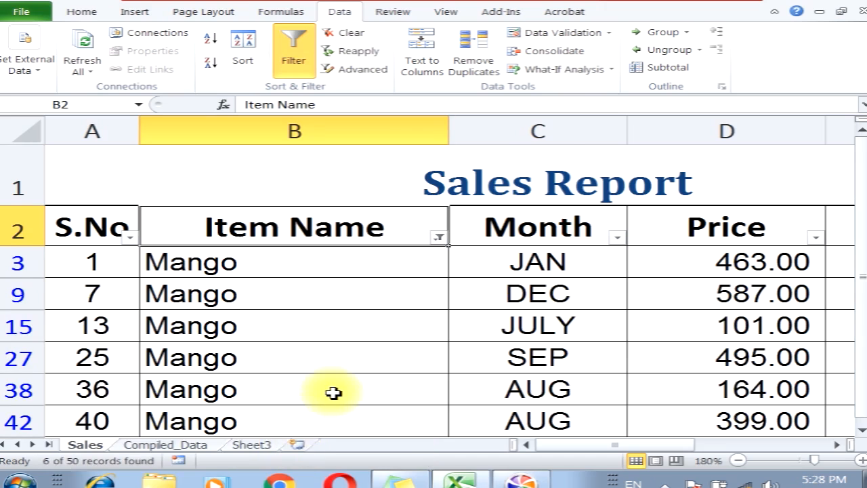
Clear the active filter to show all rows again
{"action": "scroll", "coordinate": [332, 393], "scroll_direction": "down", "scroll_amount": 1}
{"action": "scroll", "coordinate": [333, 393], "scroll_direction": "up", "scroll_amount": 1}
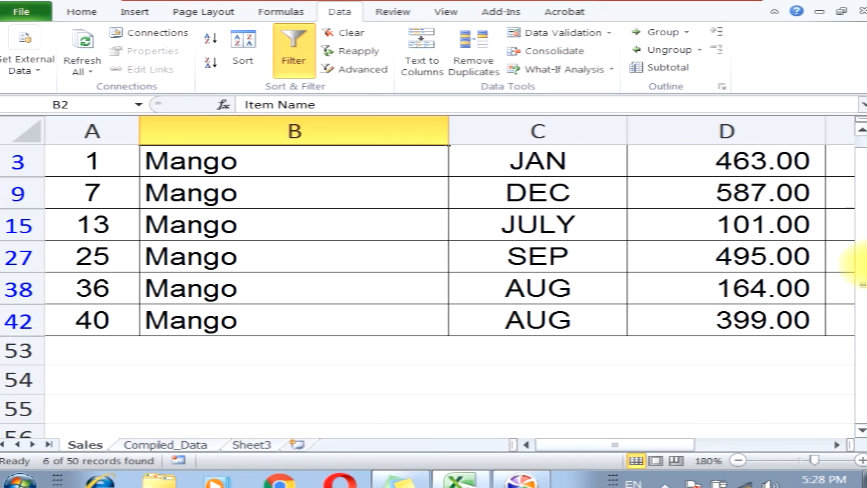
{"action": "left_click", "coordinate": [861, 129]}
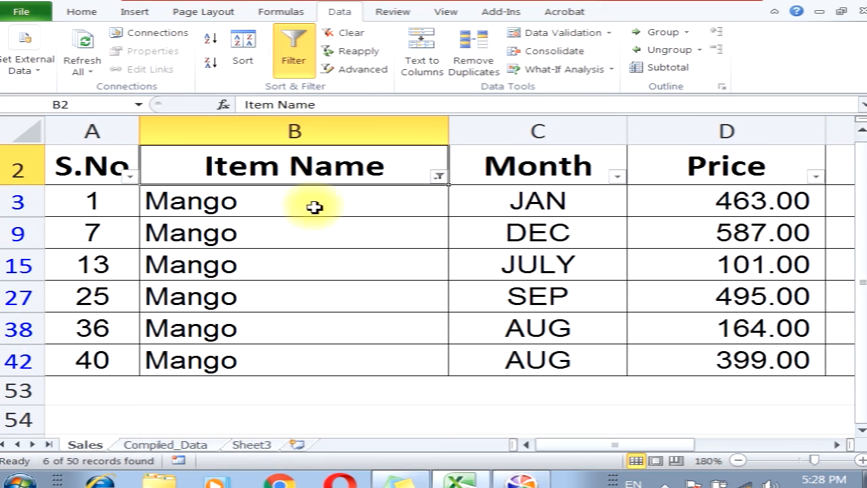
{"action": "left_click", "coordinate": [326, 170]}
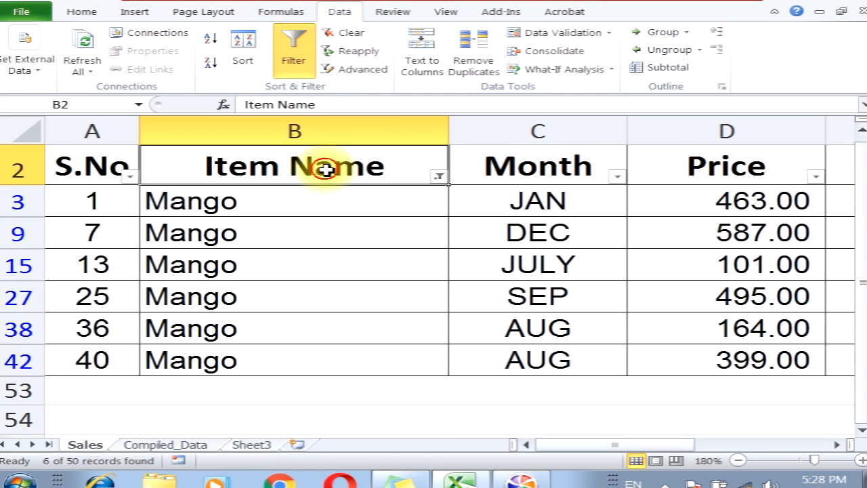
{"action": "left_click", "coordinate": [345, 36]}
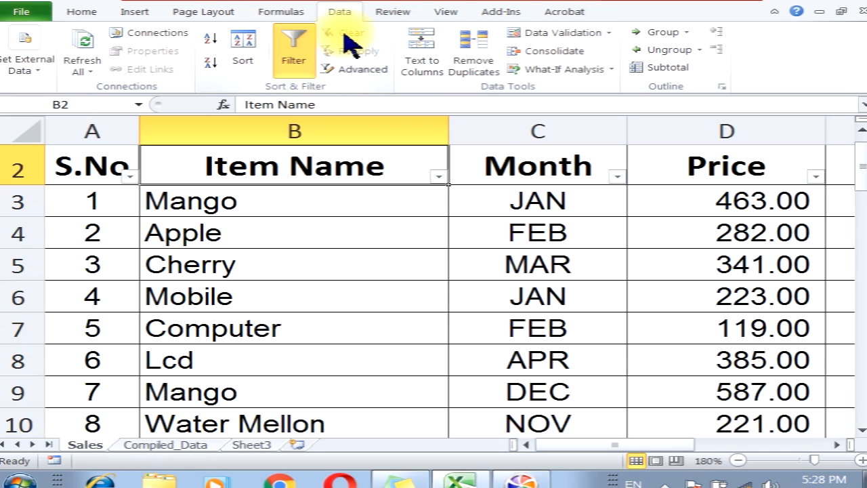
Filter the Item Name column to show only Laptop and Lcd
{"action": "left_click", "coordinate": [439, 176]}
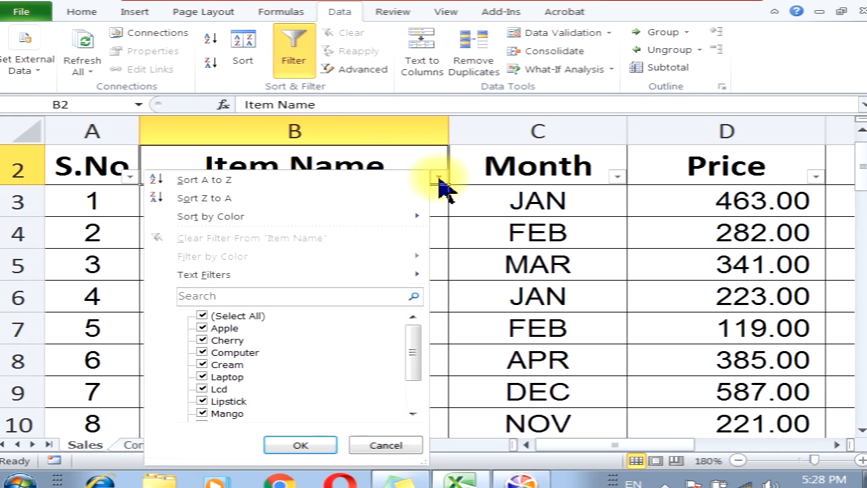
{"action": "left_click", "coordinate": [203, 316]}
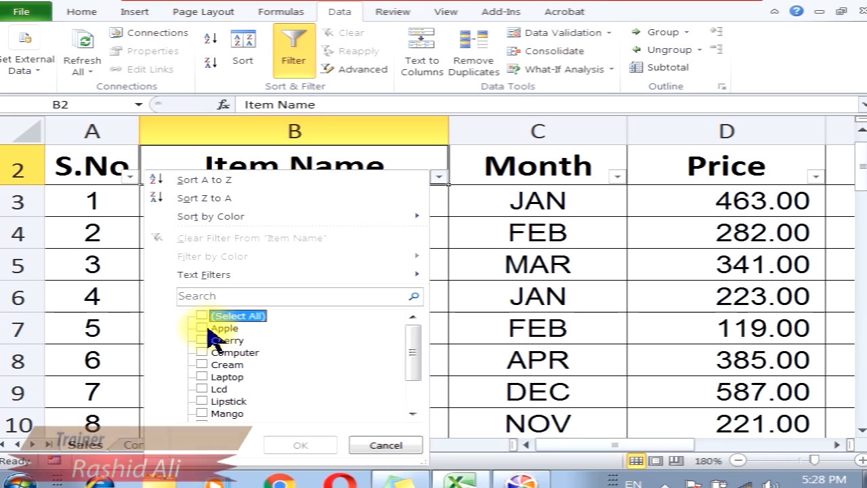
{"action": "left_click", "coordinate": [203, 377]}
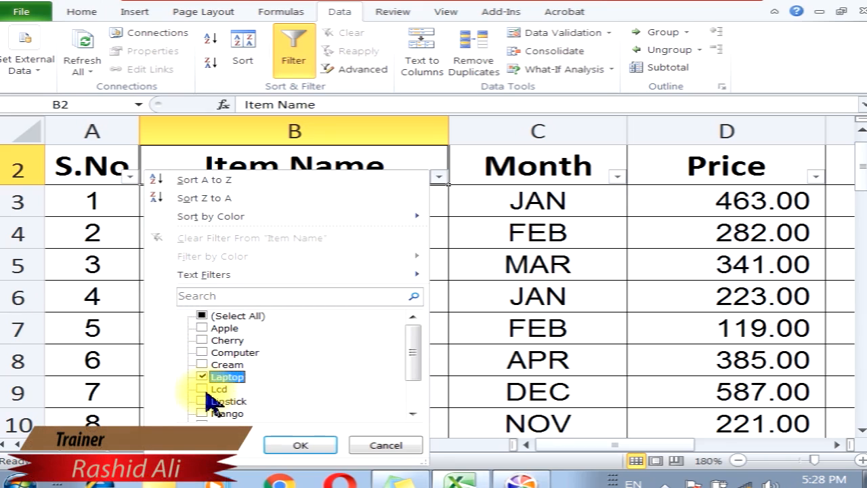
{"action": "left_click", "coordinate": [203, 389]}
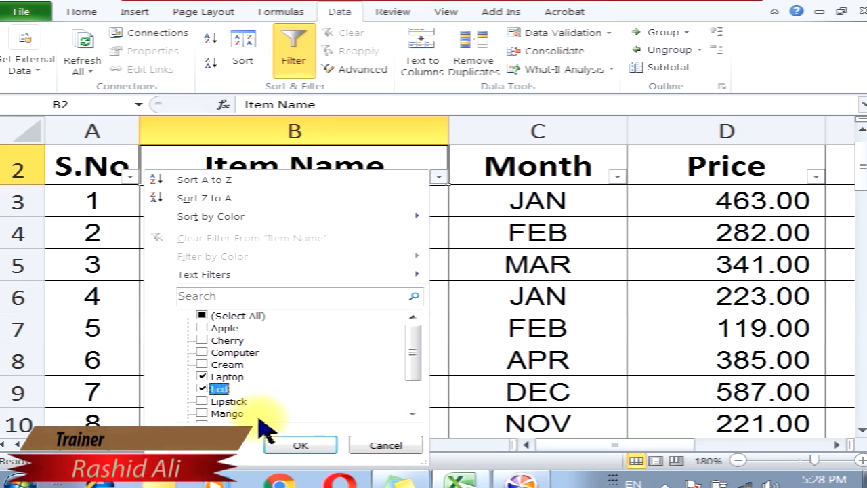
{"action": "left_click", "coordinate": [298, 445]}
Clear the Item Name filter to restore all rows
{"action": "scroll", "coordinate": [242, 267], "scroll_direction": "down", "scroll_amount": 1}
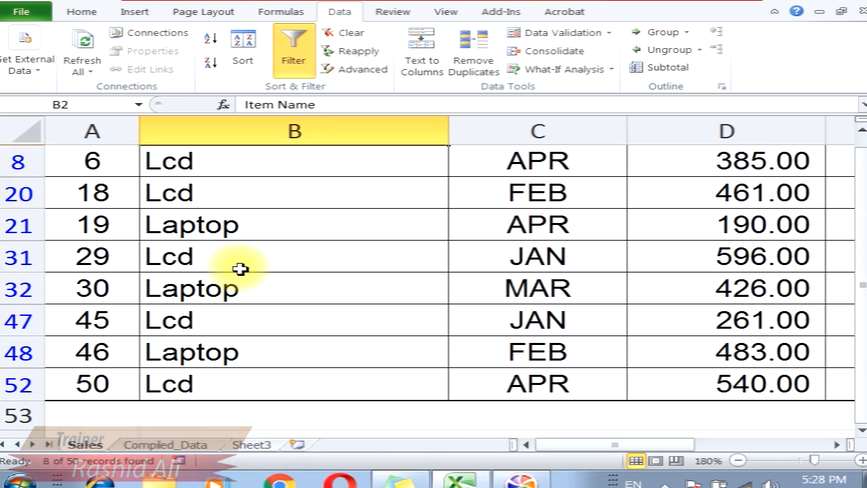
{"action": "scroll", "coordinate": [240, 269], "scroll_direction": "up", "scroll_amount": 1}
{"action": "scroll", "coordinate": [240, 269], "scroll_direction": "down", "scroll_amount": 4}
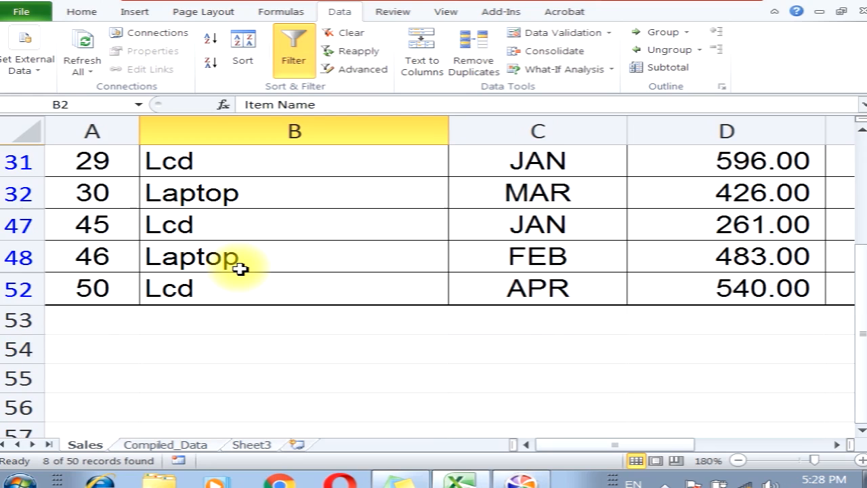
{"action": "scroll", "coordinate": [240, 269], "scroll_direction": "up", "scroll_amount": 4}
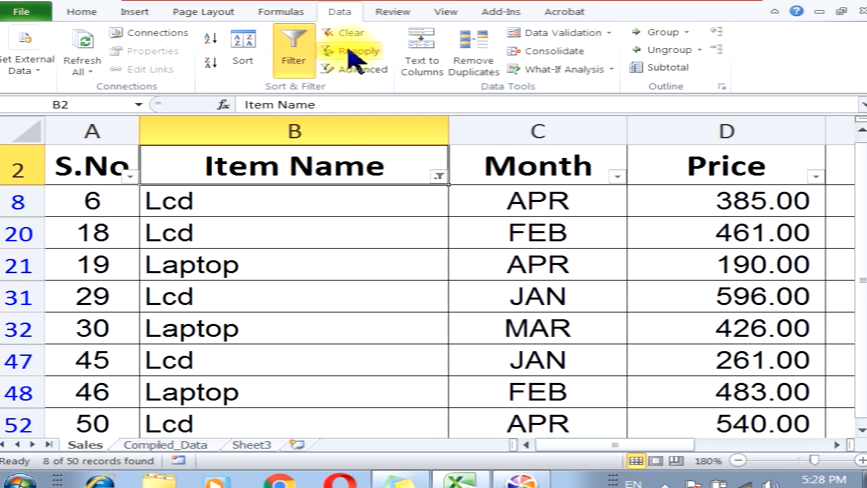
{"action": "left_click", "coordinate": [353, 34]}
Filter the Month column to show only APR and MAR
{"action": "left_click", "coordinate": [304, 200]}
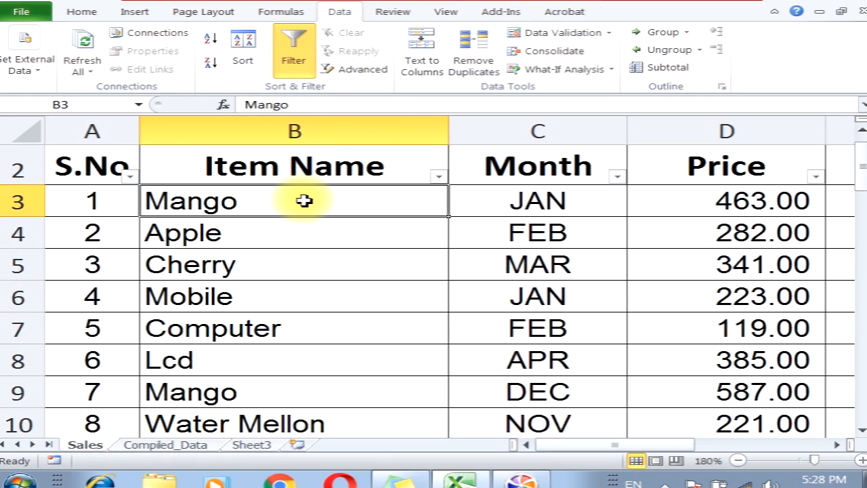
{"action": "left_click", "coordinate": [616, 177]}
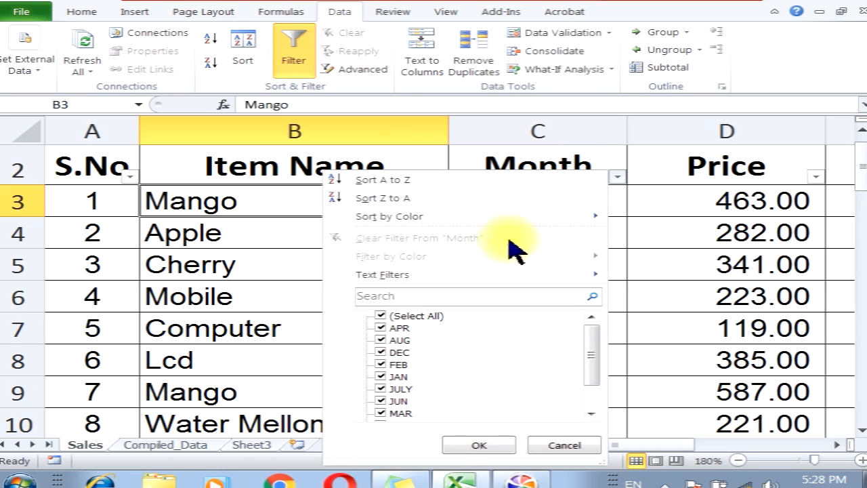
{"action": "left_click", "coordinate": [381, 317]}
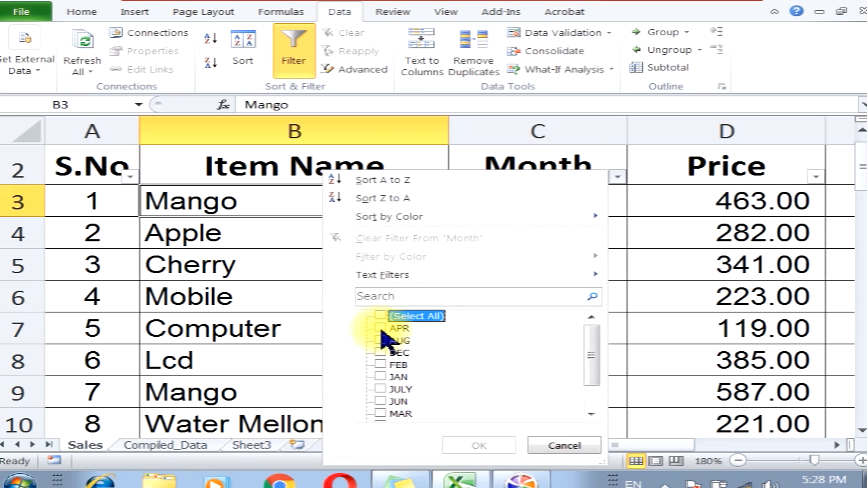
{"action": "left_click", "coordinate": [380, 327]}
{"action": "left_click", "coordinate": [381, 413]}
{"action": "left_click", "coordinate": [476, 446]}
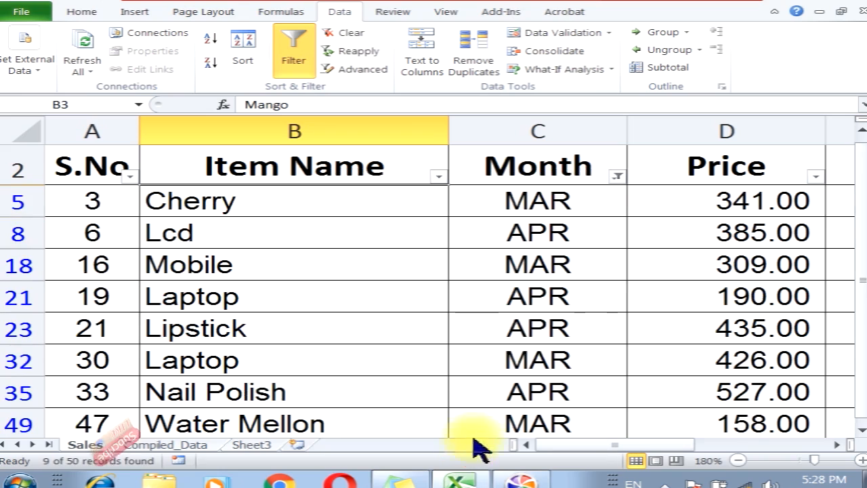
Reselect all months in the Month filter to show every row
{"action": "scroll", "coordinate": [519, 337], "scroll_direction": "down", "scroll_amount": 1}
{"action": "scroll", "coordinate": [519, 337], "scroll_direction": "up", "scroll_amount": 1}
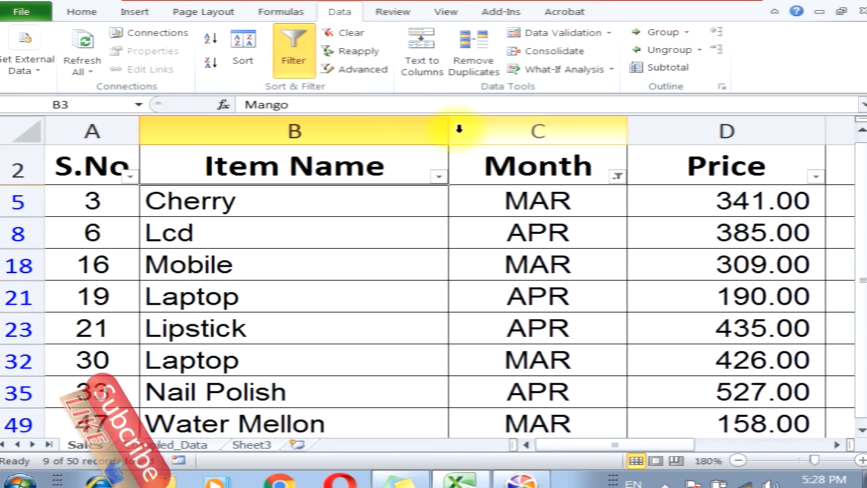
{"action": "left_click", "coordinate": [617, 177]}
{"action": "left_click", "coordinate": [380, 316]}
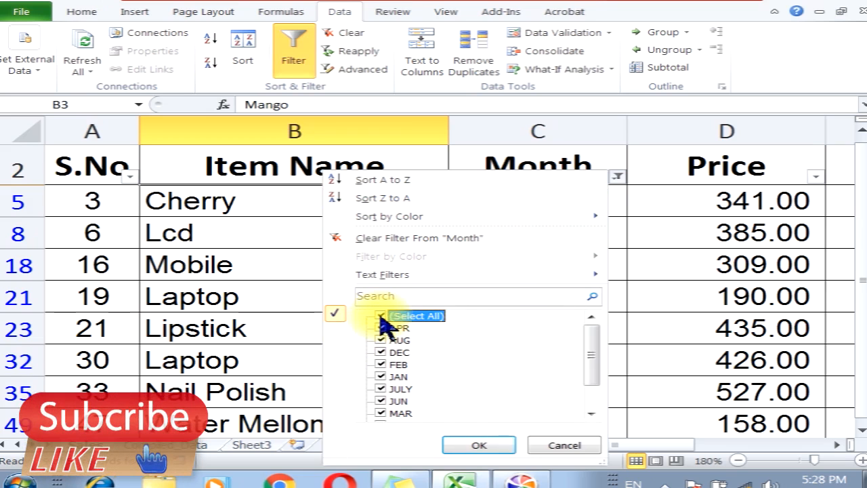
{"action": "left_click", "coordinate": [481, 446]}
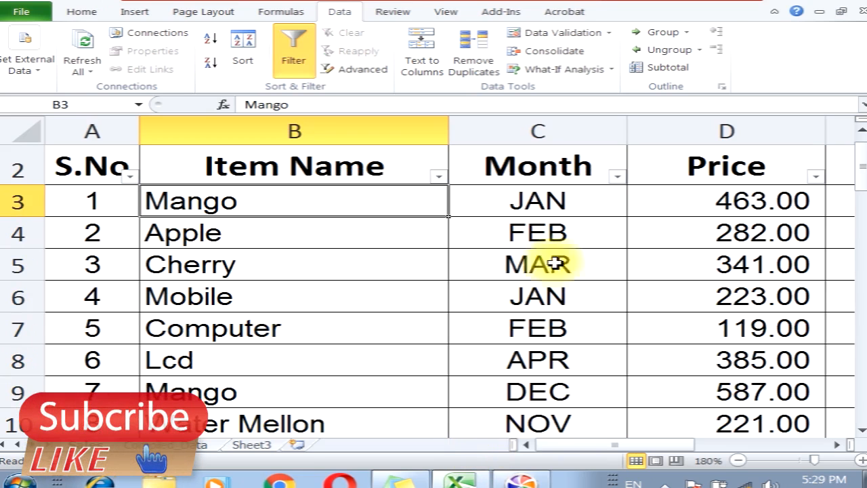
Filter the Month column to show only JAN
{"action": "left_click", "coordinate": [617, 178]}
{"action": "left_click", "coordinate": [381, 316]}
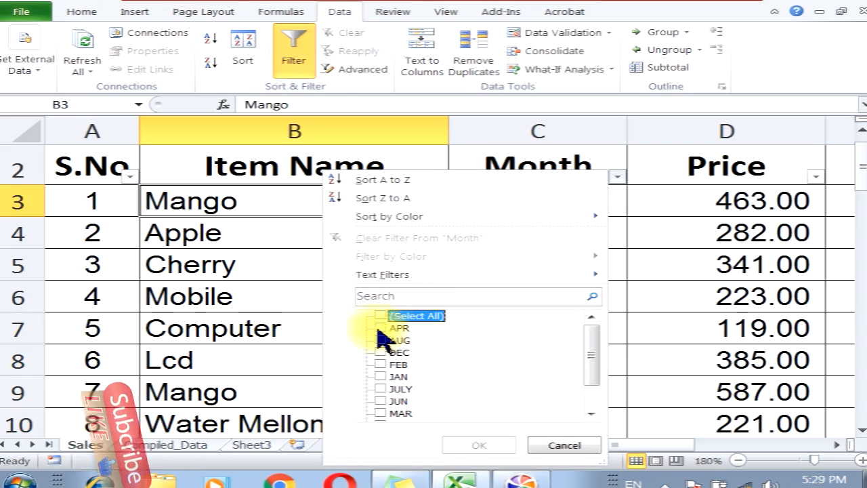
{"action": "left_click", "coordinate": [380, 377]}
{"action": "left_click", "coordinate": [479, 446]}
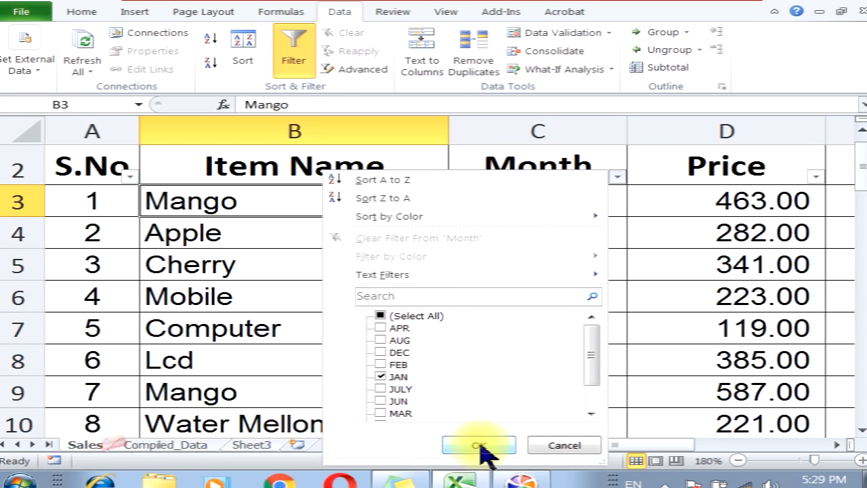
Clear the Month filter to restore all rows
{"action": "scroll", "coordinate": [494, 368], "scroll_direction": "down", "scroll_amount": 2}
{"action": "scroll", "coordinate": [494, 368], "scroll_direction": "up", "scroll_amount": 2}
{"action": "scroll", "coordinate": [410, 215], "scroll_direction": "up", "scroll_amount": 1}
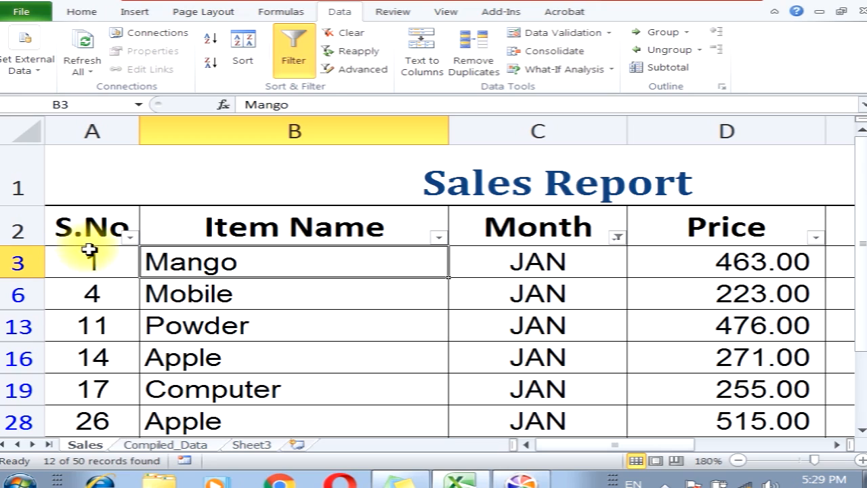
{"action": "left_click", "coordinate": [505, 227]}
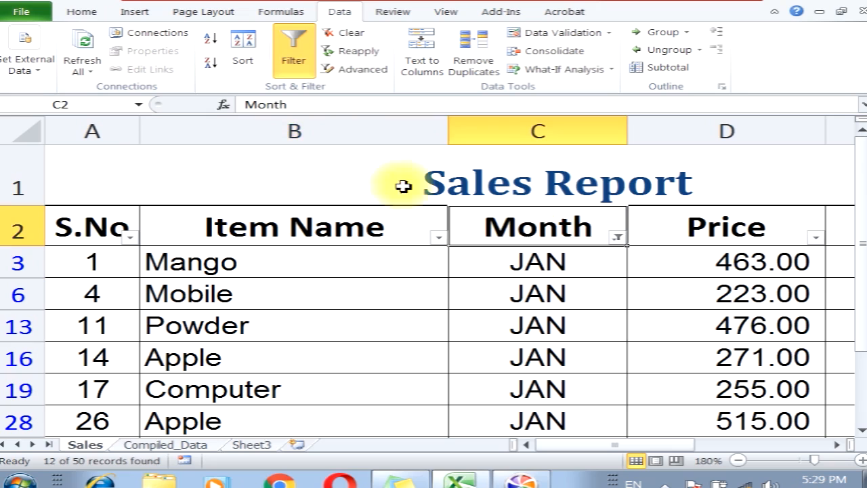
{"action": "left_click", "coordinate": [347, 37]}
Filter the Price column to show only 158.00
{"action": "left_click_drag", "start_coordinate": [620, 445], "coordinate": [667, 445]}
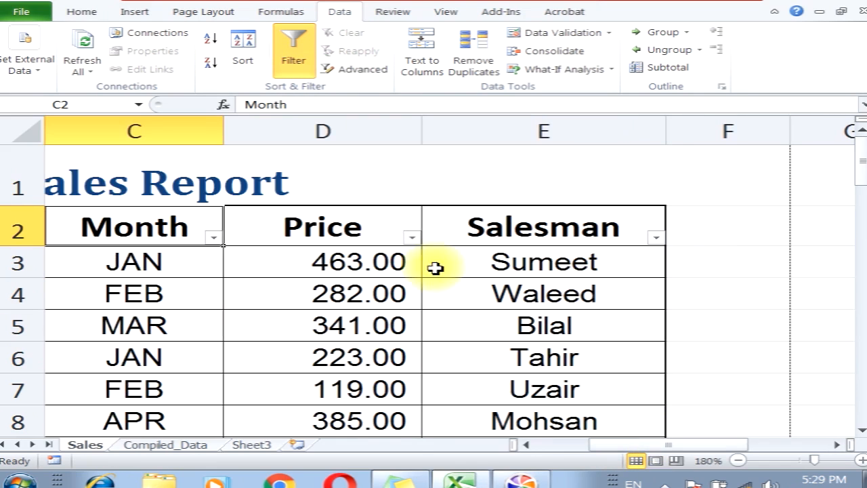
{"action": "left_click", "coordinate": [412, 237]}
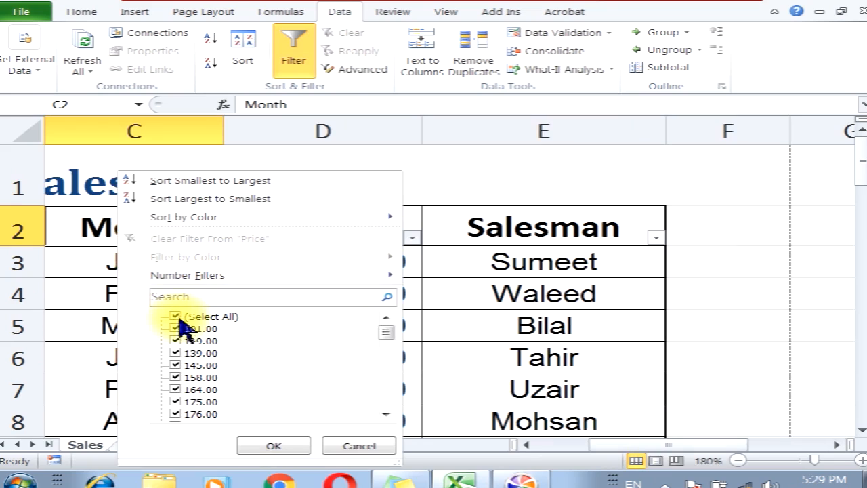
{"action": "left_click", "coordinate": [173, 318]}
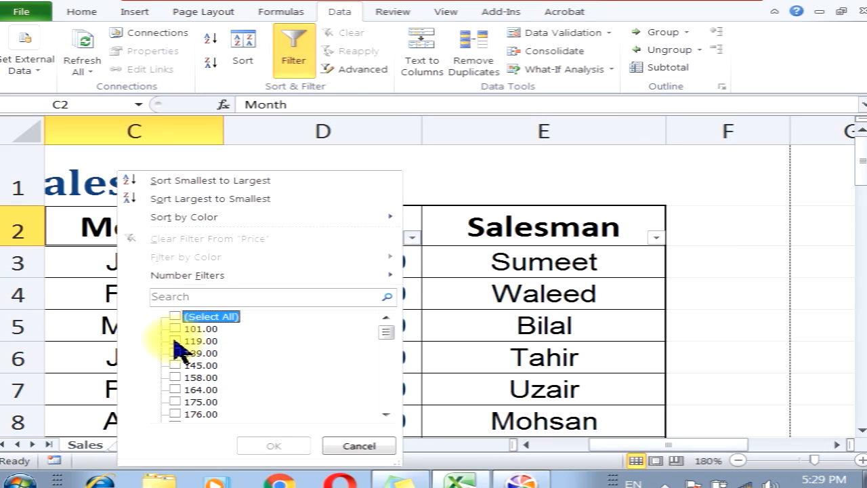
{"action": "left_click", "coordinate": [174, 377]}
{"action": "left_click", "coordinate": [271, 445]}
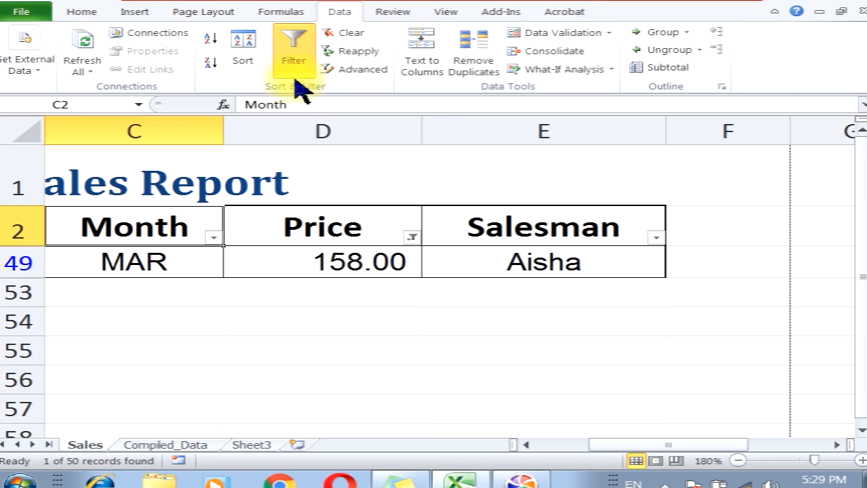
Clear the Price filter to restore all rows
{"action": "left_click", "coordinate": [340, 34]}
{"action": "left_click", "coordinate": [319, 329]}
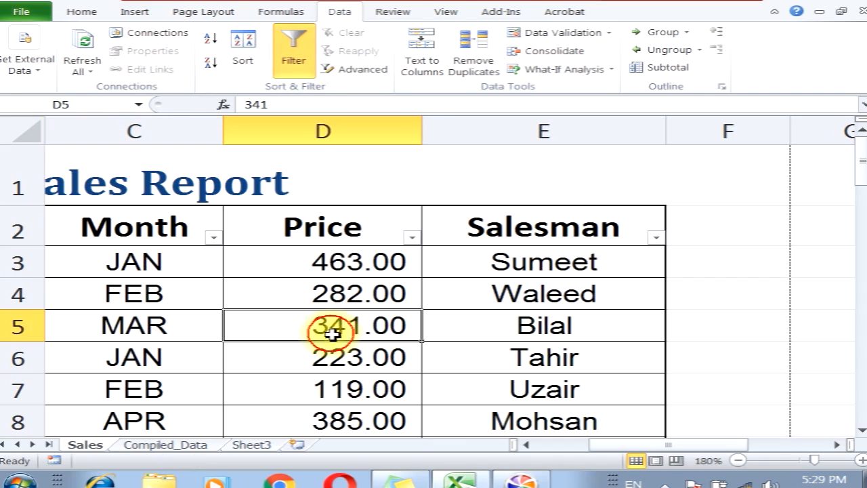
Change the price in cell D5 to 158
{"action": "type", "text": "1"}
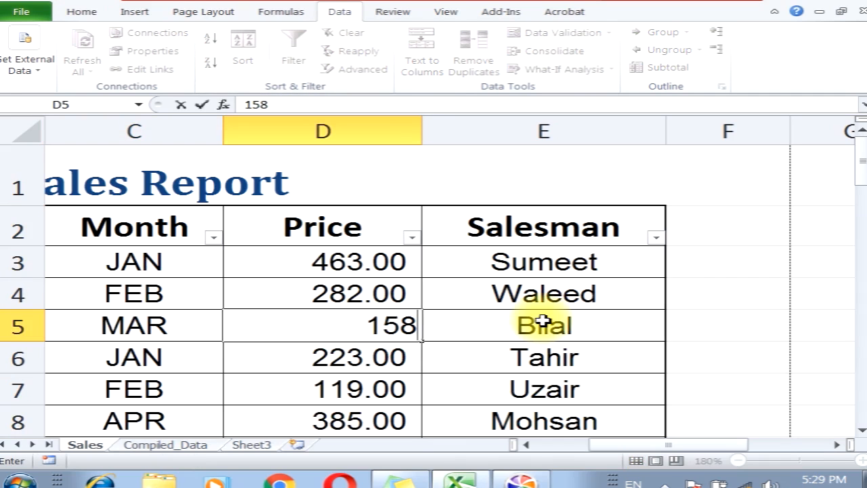
{"action": "type", "text": "58"}
{"action": "key", "text": "Return"}
Filter the Price column to show only 158.00, then clear the filter
{"action": "left_click", "coordinate": [323, 233]}
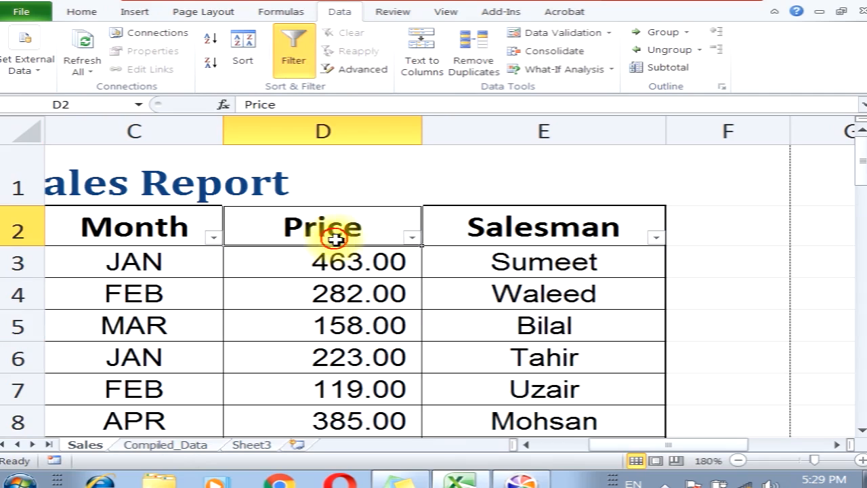
{"action": "left_click", "coordinate": [412, 237]}
{"action": "left_click", "coordinate": [177, 317]}
{"action": "left_click", "coordinate": [175, 377]}
{"action": "left_click", "coordinate": [271, 445]}
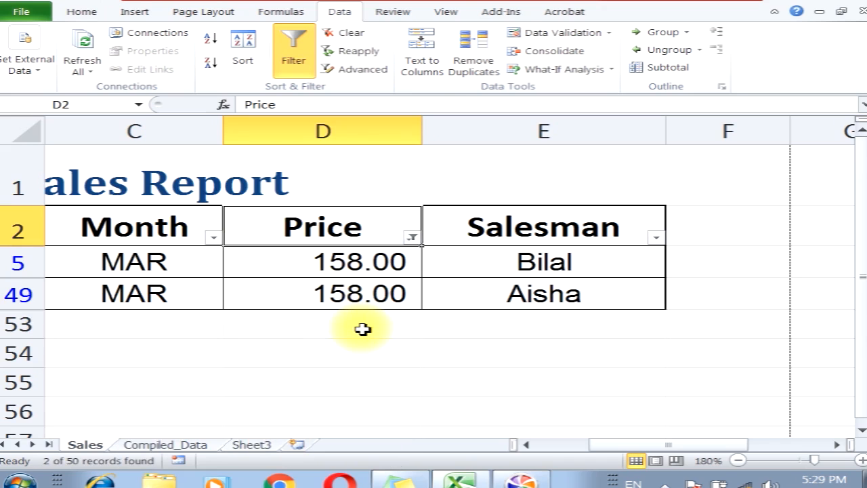
{"action": "left_click", "coordinate": [349, 34]}
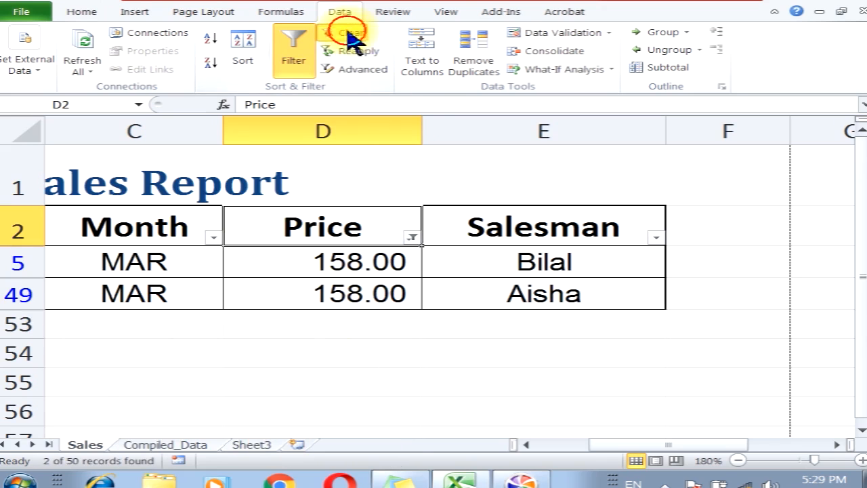
Filter the Salesman column to show only Mohsan
{"action": "left_click", "coordinate": [657, 237]}
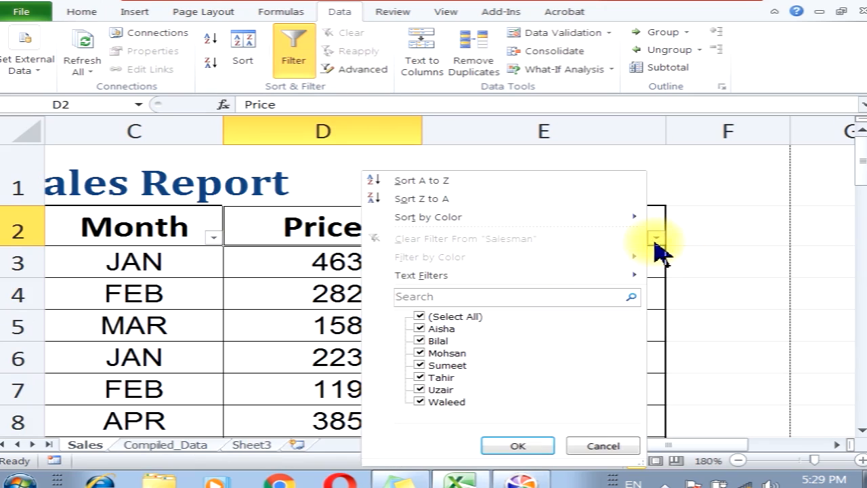
{"action": "left_click", "coordinate": [452, 316]}
{"action": "left_click", "coordinate": [416, 353]}
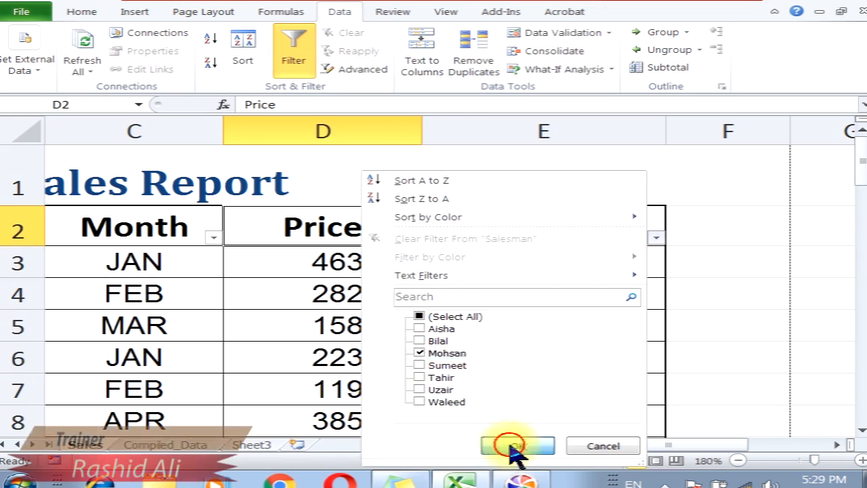
{"action": "left_click", "coordinate": [510, 443]}
Change the Salesman filter to show only Bilal
{"action": "scroll", "coordinate": [542, 374], "scroll_direction": "down", "scroll_amount": 1}
{"action": "scroll", "coordinate": [542, 374], "scroll_direction": "up", "scroll_amount": 1}
{"action": "left_click", "coordinate": [657, 176]}
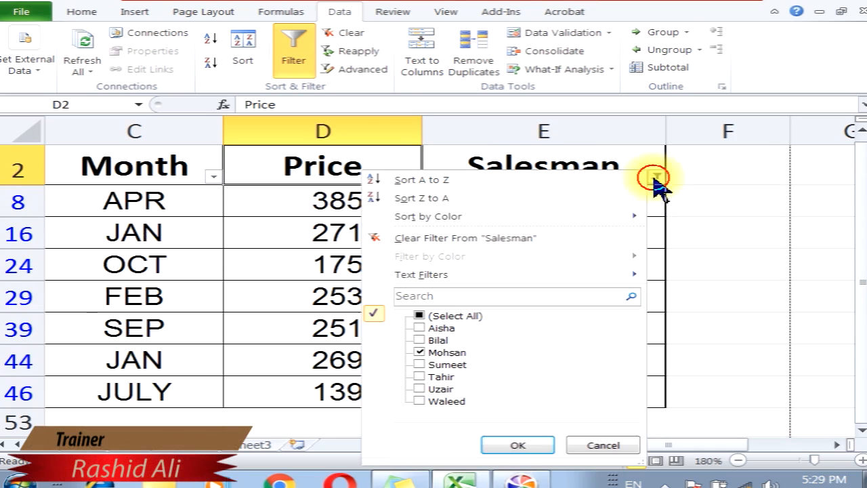
{"action": "left_click", "coordinate": [423, 350]}
{"action": "left_click", "coordinate": [423, 340]}
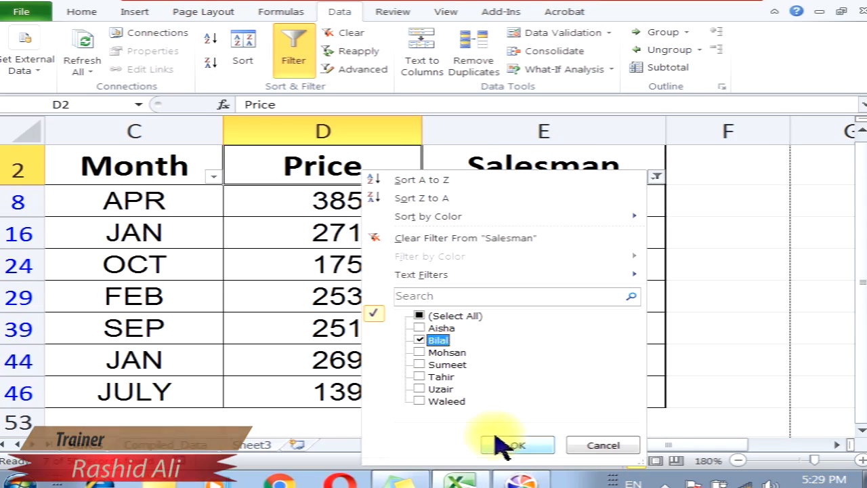
{"action": "left_click", "coordinate": [502, 445]}
Change the Salesman filter to show only Aisha and Waleed
{"action": "left_click", "coordinate": [657, 176]}
{"action": "left_click", "coordinate": [420, 340]}
{"action": "left_click", "coordinate": [420, 328]}
{"action": "left_click", "coordinate": [419, 401]}
{"action": "left_click", "coordinate": [513, 444]}
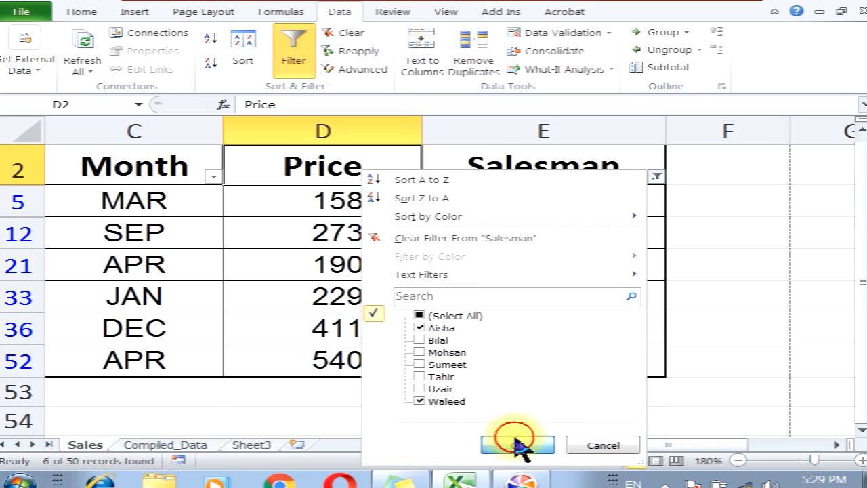
Clear the Salesman filter to restore all rows
{"action": "scroll", "coordinate": [512, 346], "scroll_direction": "down", "scroll_amount": 2}
{"action": "scroll", "coordinate": [517, 338], "scroll_direction": "up", "scroll_amount": 2}
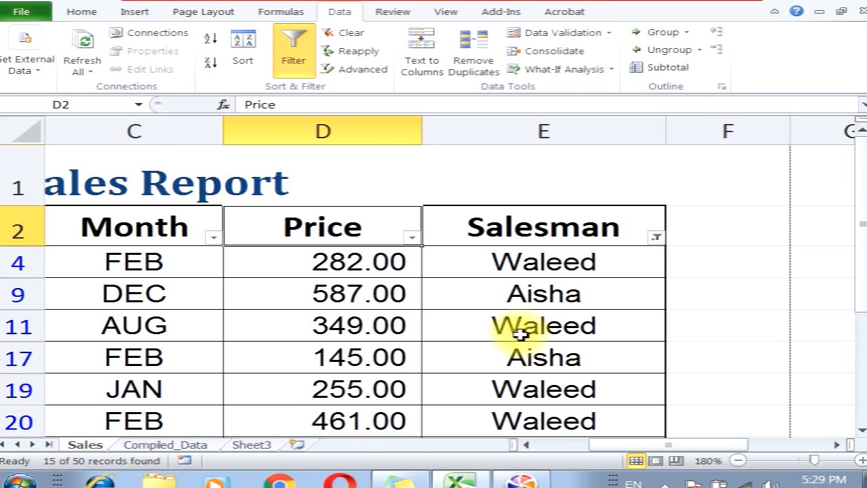
{"action": "left_click", "coordinate": [342, 34]}
Turn on AutoFilter for the table starting from the S.No header cell
{"action": "left_click_drag", "start_coordinate": [671, 446], "coordinate": [519, 445]}
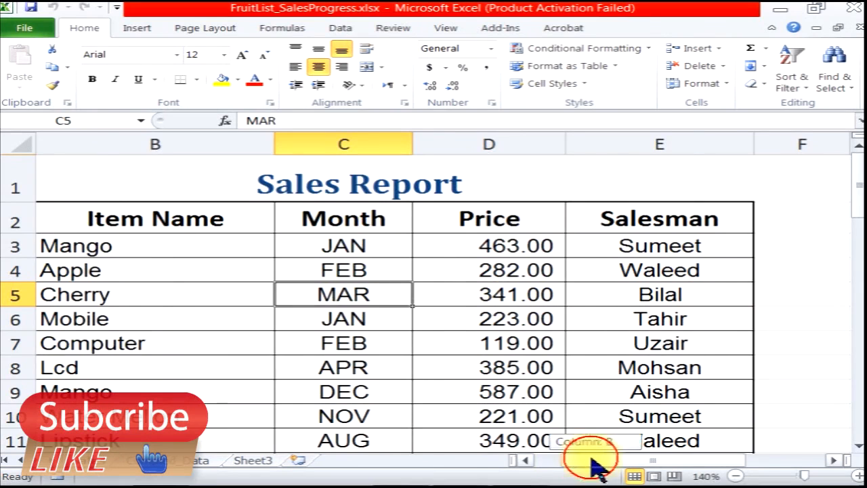
{"action": "left_click_drag", "start_coordinate": [590, 464], "coordinate": [490, 430]}
{"action": "left_click", "coordinate": [72, 223]}
{"action": "left_click_drag", "start_coordinate": [72, 224], "coordinate": [682, 226]}
{"action": "left_click", "coordinate": [54, 224]}
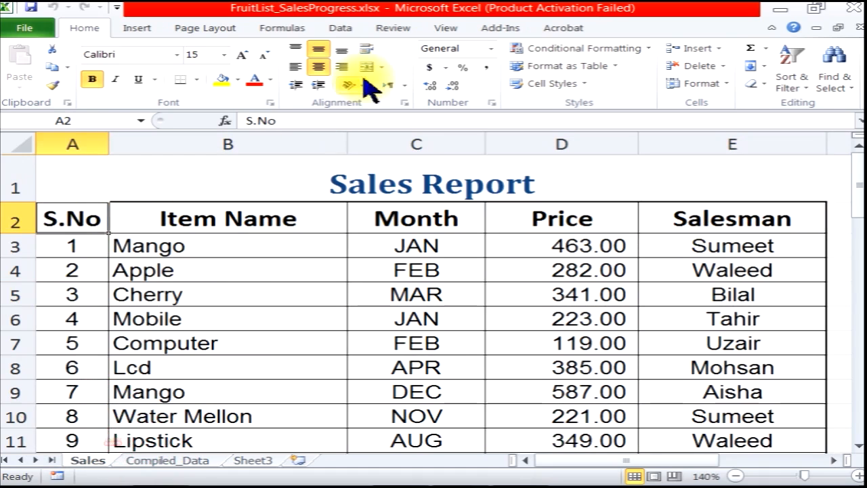
{"action": "left_click", "coordinate": [338, 31]}
{"action": "left_click", "coordinate": [296, 63]}
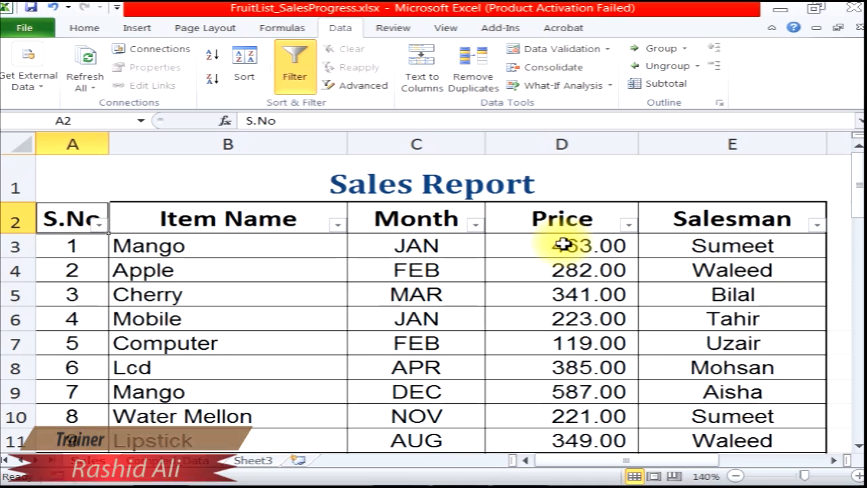
Sort the Item Name column from A to Z
{"action": "left_click", "coordinate": [230, 223]}
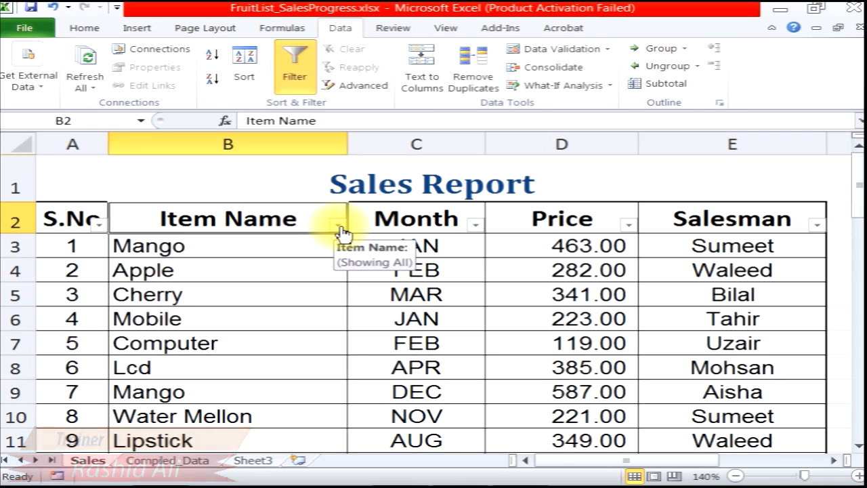
{"action": "left_click", "coordinate": [845, 476]}
{"action": "left_click", "coordinate": [845, 476]}
{"action": "left_click", "coordinate": [845, 477]}
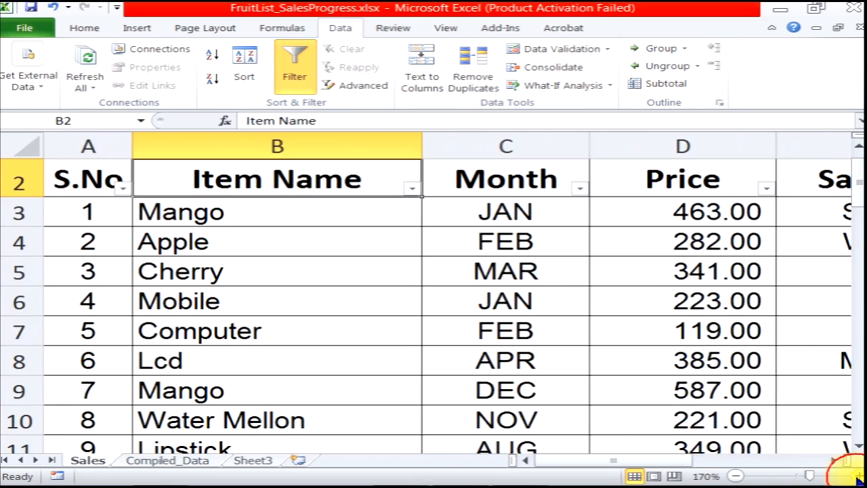
{"action": "left_click", "coordinate": [414, 191]}
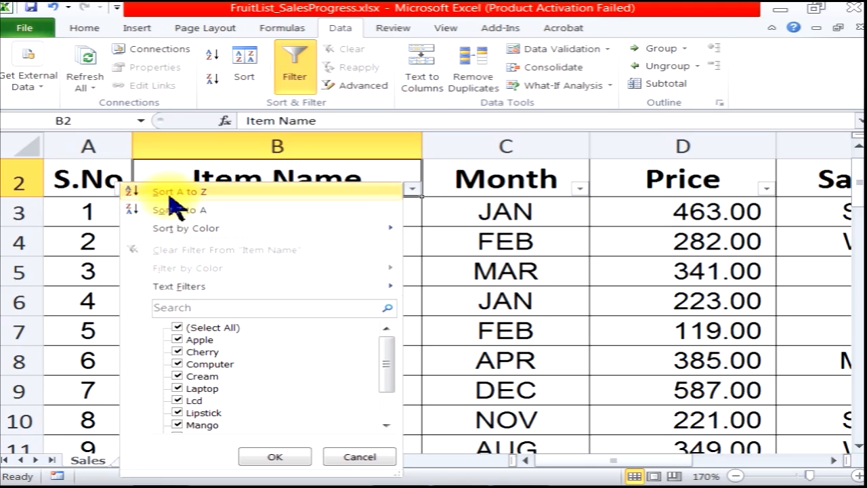
{"action": "left_click", "coordinate": [175, 194]}
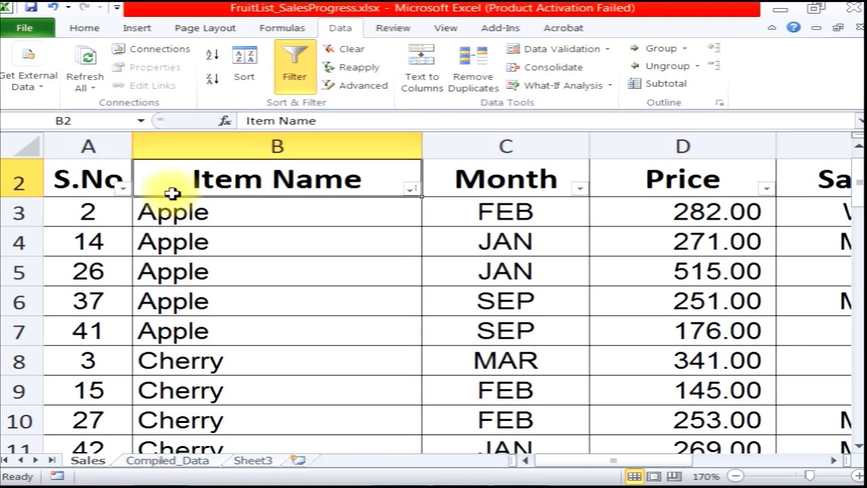
Select each group of identical item names to examine the sorted order down the list
{"action": "left_click_drag", "start_coordinate": [180, 208], "coordinate": [211, 330]}
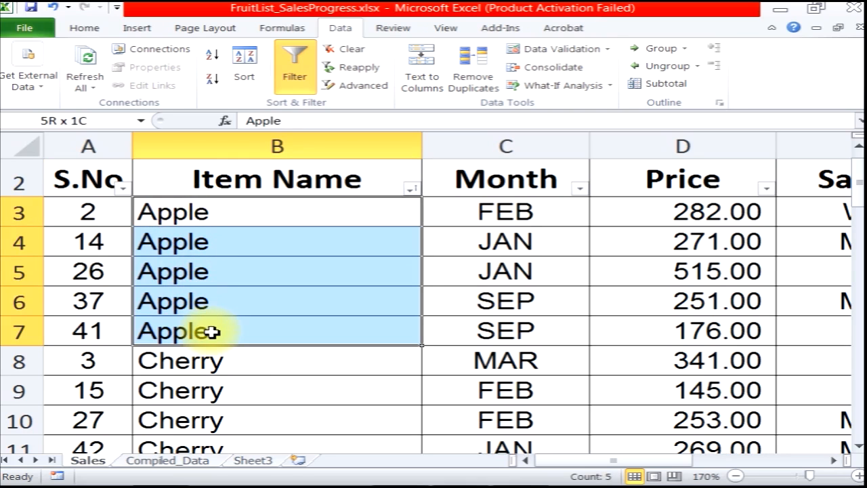
{"action": "scroll", "coordinate": [214, 330], "scroll_direction": "down", "scroll_amount": 1}
{"action": "left_click_drag", "start_coordinate": [158, 263], "coordinate": [189, 353]}
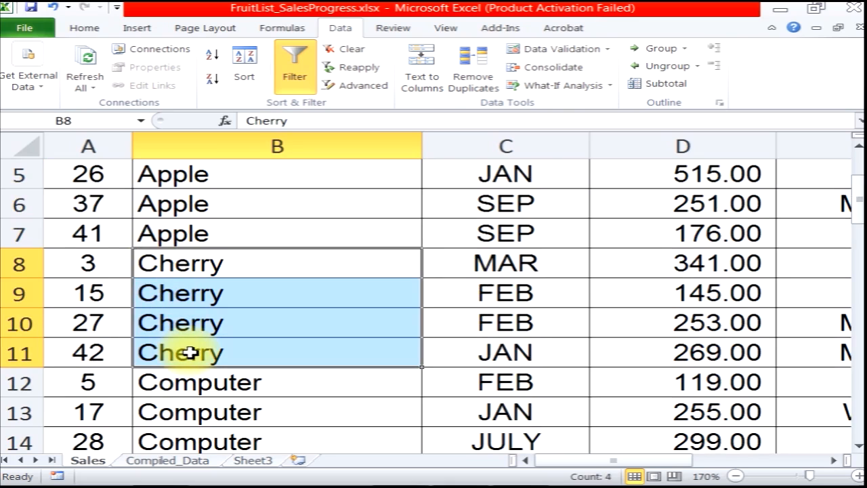
{"action": "left_click_drag", "start_coordinate": [194, 376], "coordinate": [193, 406]}
{"action": "scroll", "coordinate": [193, 416], "scroll_direction": "down", "scroll_amount": 2}
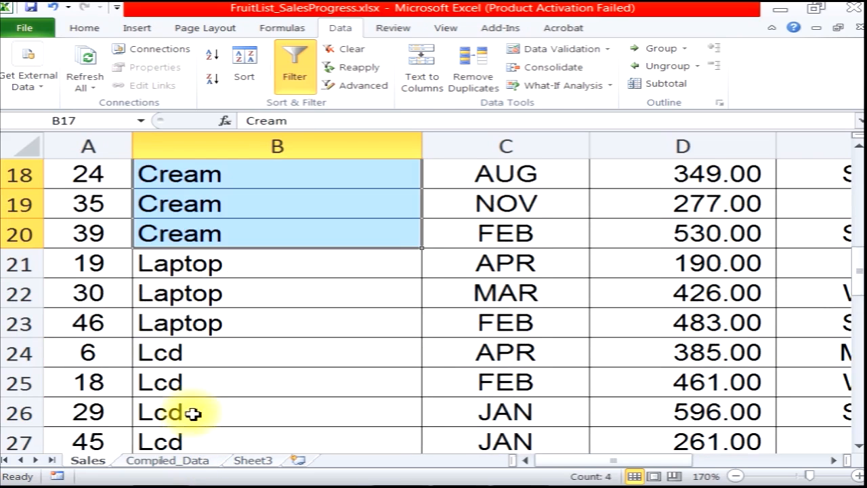
{"action": "left_click_drag", "start_coordinate": [175, 265], "coordinate": [183, 304]}
{"action": "scroll", "coordinate": [203, 359], "scroll_direction": "down", "scroll_amount": 7}
{"action": "scroll", "coordinate": [206, 364], "scroll_direction": "down", "scroll_amount": 7}
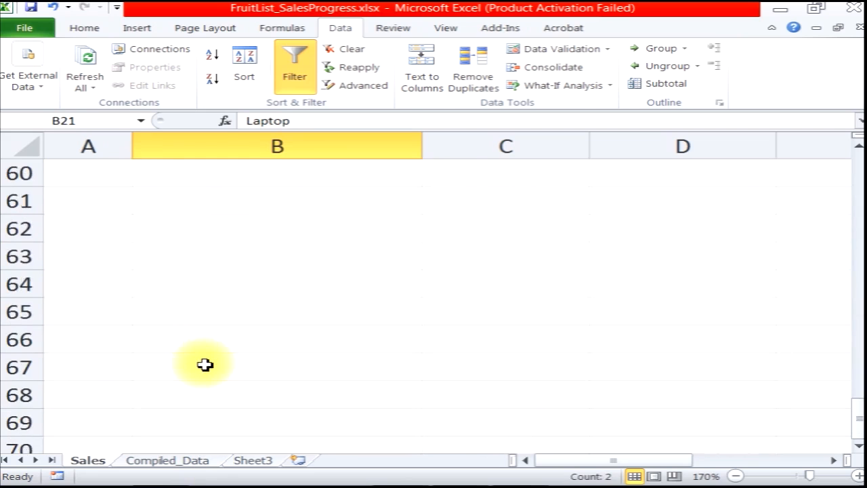
{"action": "scroll", "coordinate": [203, 358], "scroll_direction": "up", "scroll_amount": 4}
{"action": "left_click", "coordinate": [187, 299]}
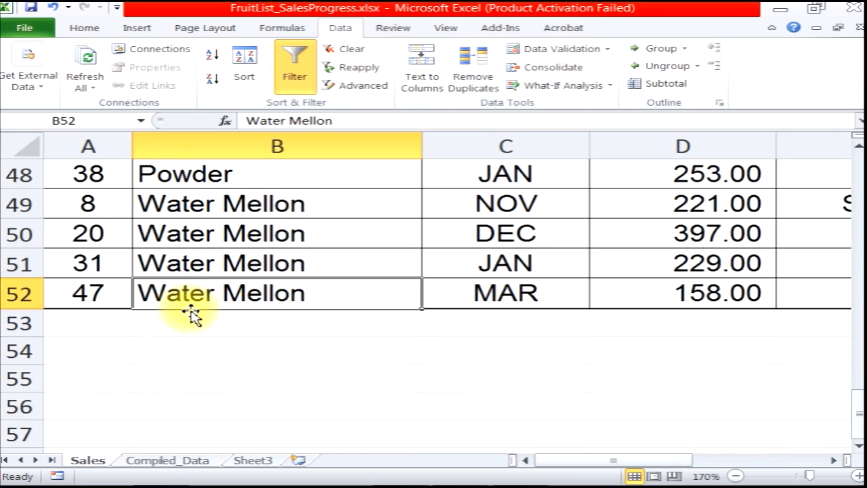
{"action": "scroll", "coordinate": [192, 308], "scroll_direction": "up", "scroll_amount": 16}
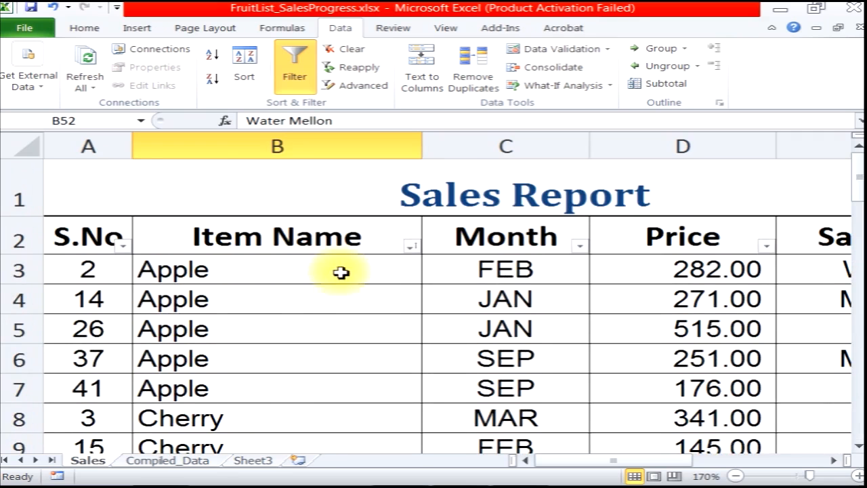
Sort the Item Name column from Z to A
{"action": "left_click", "coordinate": [410, 248]}
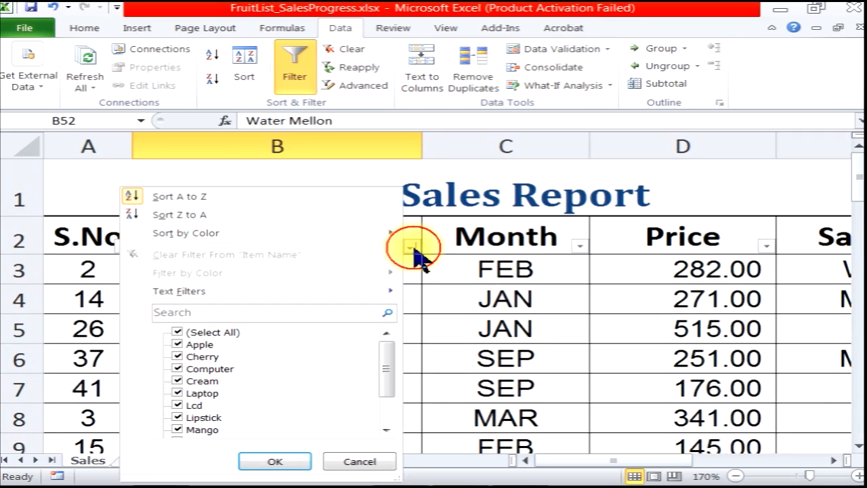
{"action": "left_click", "coordinate": [178, 215]}
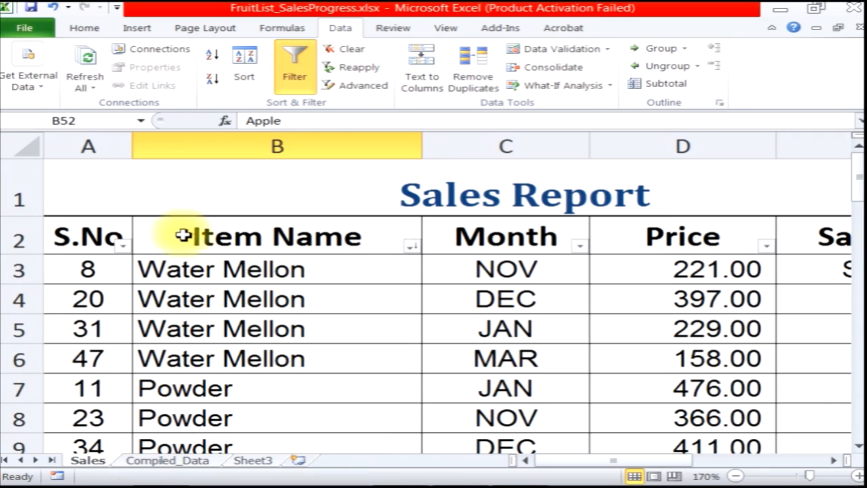
{"action": "left_click", "coordinate": [197, 275]}
{"action": "scroll", "coordinate": [212, 328], "scroll_direction": "down", "scroll_amount": 1}
{"action": "scroll", "coordinate": [212, 329], "scroll_direction": "down", "scroll_amount": 16}
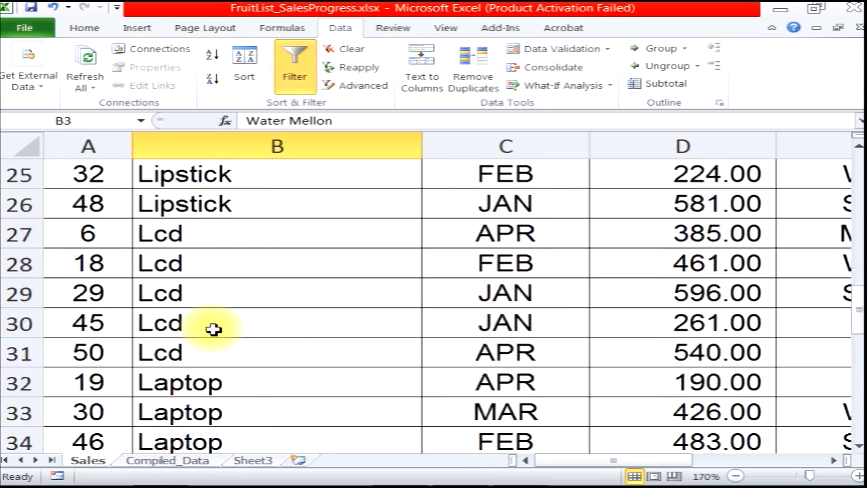
{"action": "scroll", "coordinate": [213, 329], "scroll_direction": "up", "scroll_amount": 2}
{"action": "left_click", "coordinate": [214, 352]}
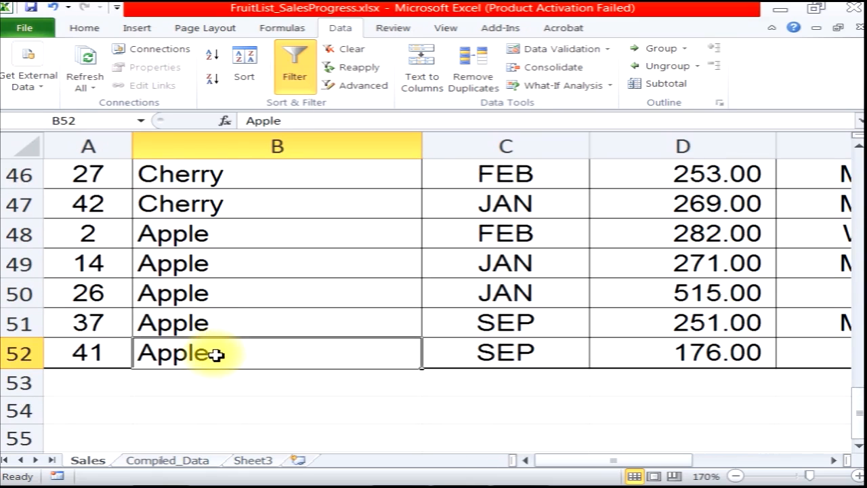
{"action": "scroll", "coordinate": [218, 353], "scroll_direction": "up", "scroll_amount": 15}
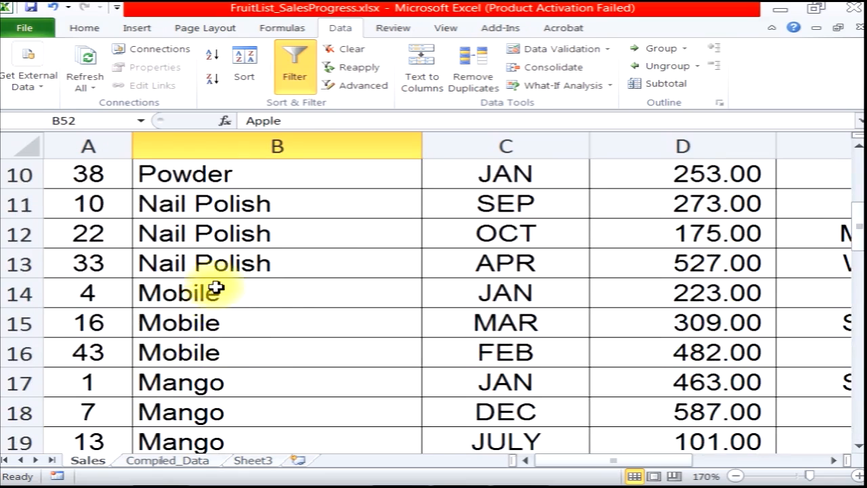
{"action": "left_click", "coordinate": [188, 269]}
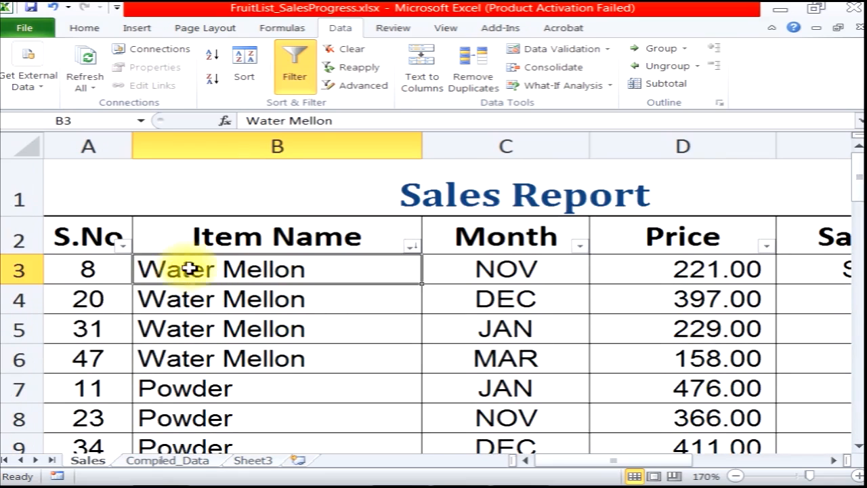
Sort the S.No column from smallest to largest
{"action": "left_click", "coordinate": [123, 247]}
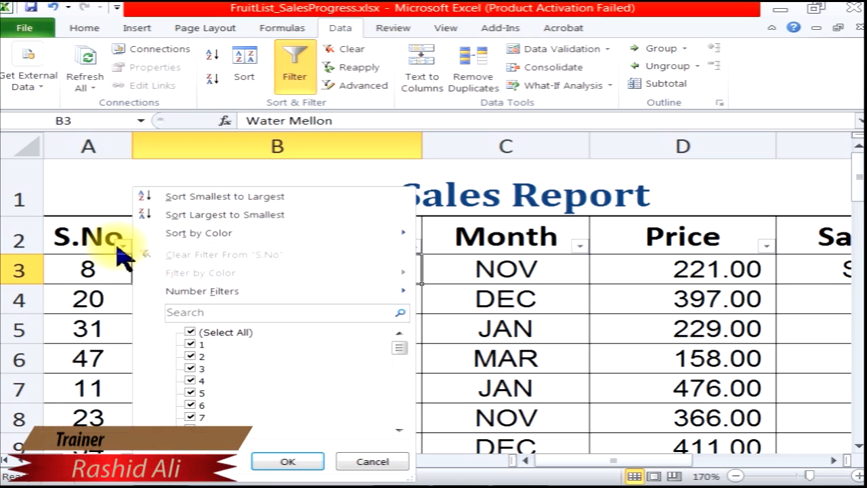
{"action": "left_click", "coordinate": [146, 197]}
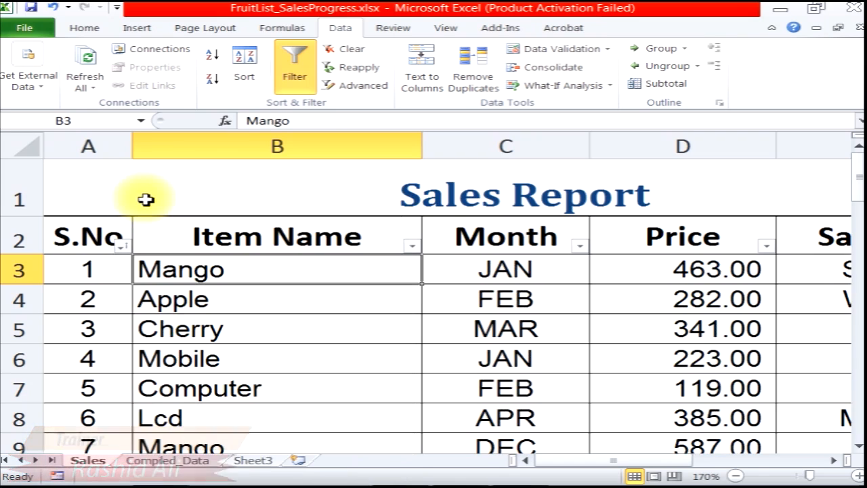
Sort the S.No column largest to smallest, then back to smallest to largest
{"action": "left_click", "coordinate": [122, 246]}
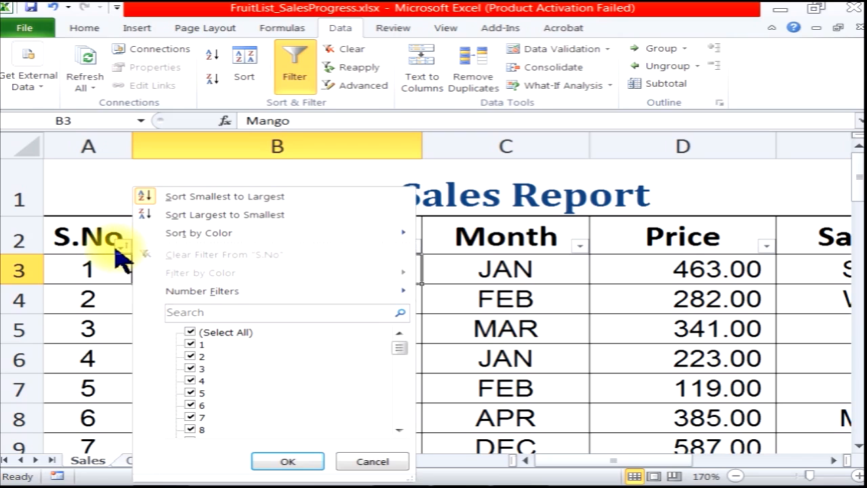
{"action": "left_click", "coordinate": [157, 214]}
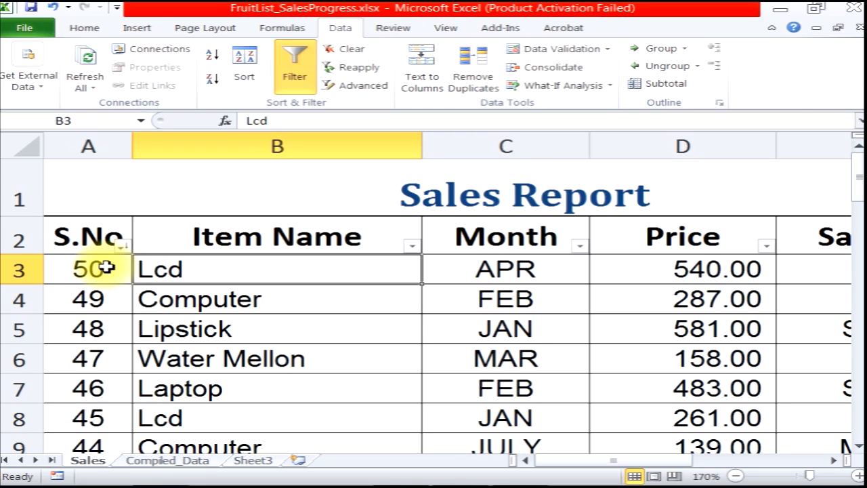
{"action": "left_click", "coordinate": [123, 246]}
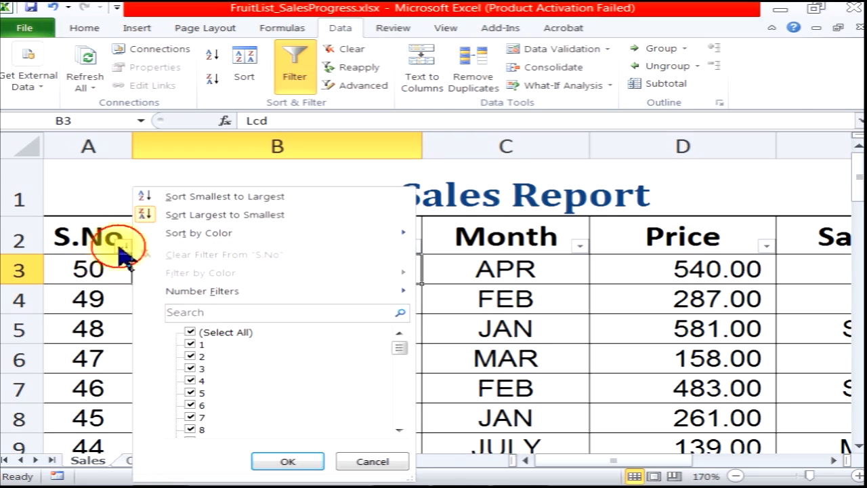
{"action": "left_click", "coordinate": [170, 196]}
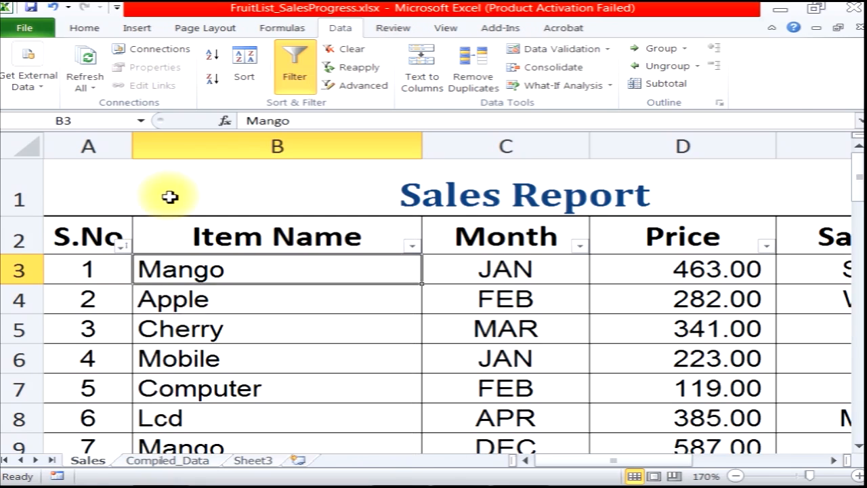
Sort the Month column from A to Z
{"action": "left_click", "coordinate": [580, 246]}
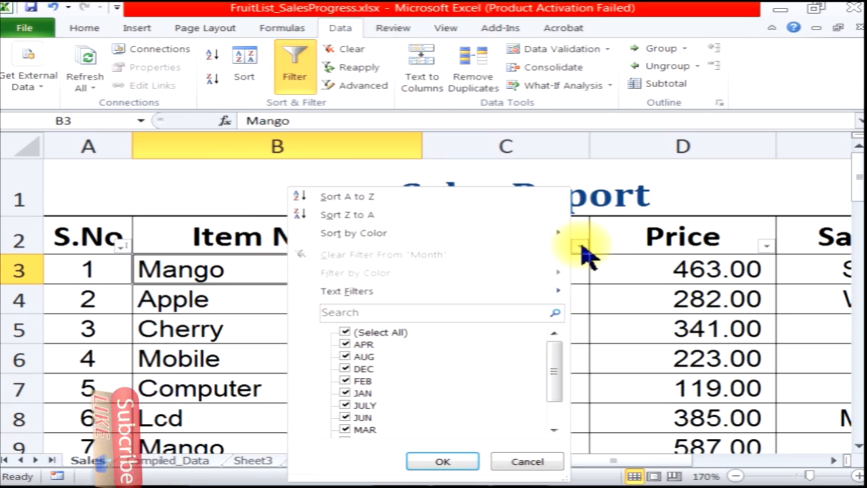
{"action": "left_click", "coordinate": [392, 197]}
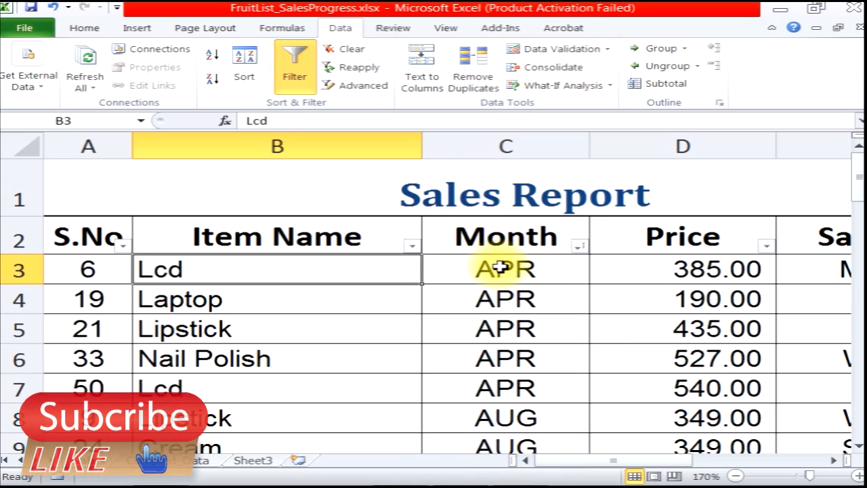
{"action": "scroll", "coordinate": [505, 296], "scroll_direction": "down", "scroll_amount": 2}
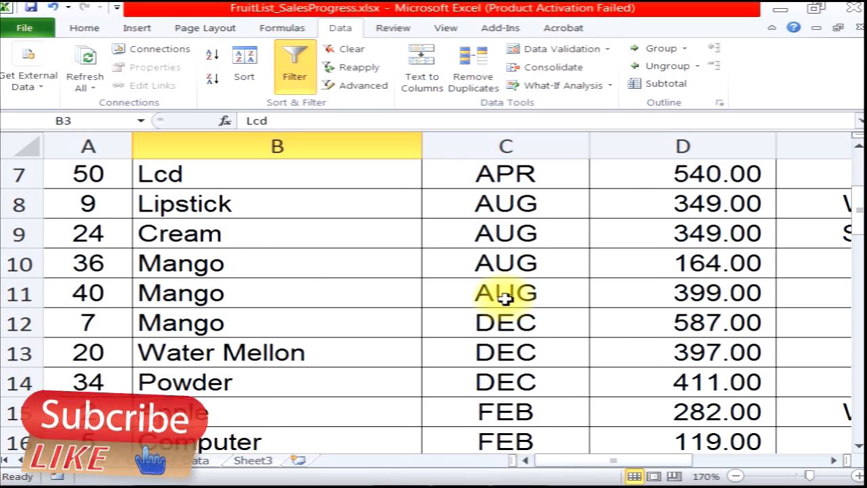
{"action": "scroll", "coordinate": [506, 298], "scroll_direction": "down", "scroll_amount": 11}
{"action": "scroll", "coordinate": [505, 298], "scroll_direction": "down", "scroll_amount": 5}
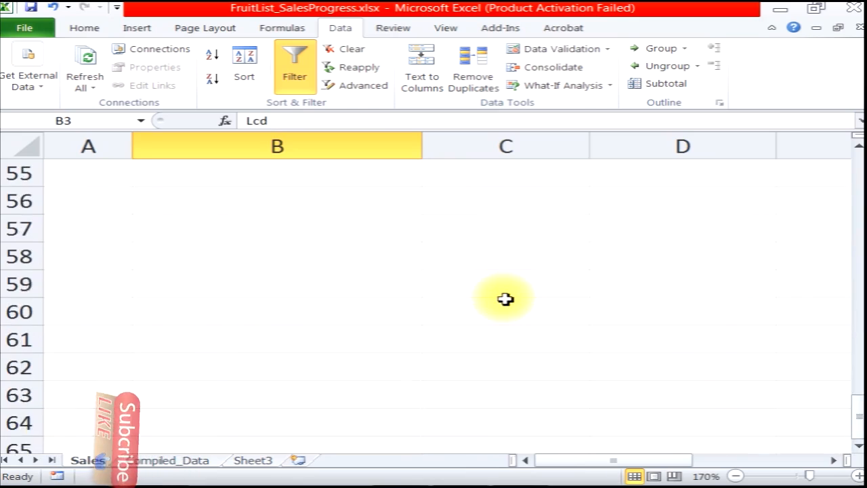
{"action": "scroll", "coordinate": [505, 298], "scroll_direction": "up", "scroll_amount": 3}
{"action": "scroll", "coordinate": [506, 298], "scroll_direction": "up", "scroll_amount": 2}
{"action": "scroll", "coordinate": [505, 298], "scroll_direction": "up", "scroll_amount": 13}
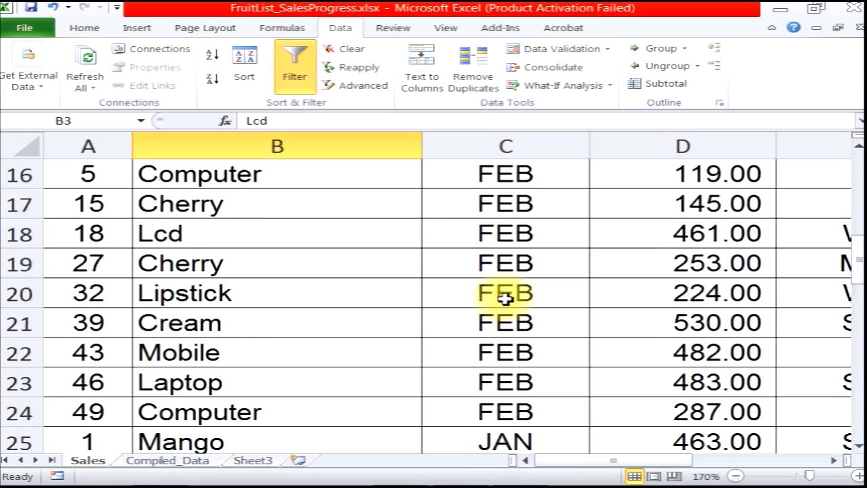
Sort the Month column from Z to A
{"action": "left_click", "coordinate": [579, 246]}
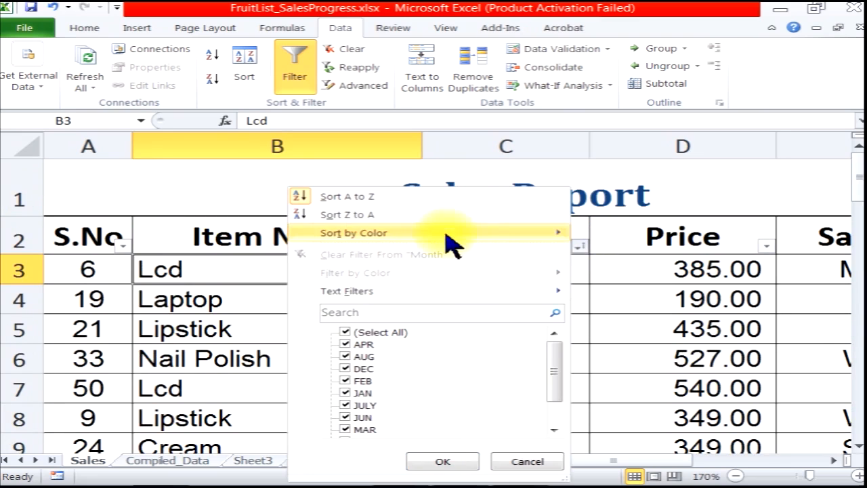
{"action": "left_click", "coordinate": [383, 215]}
{"action": "left_click", "coordinate": [487, 269]}
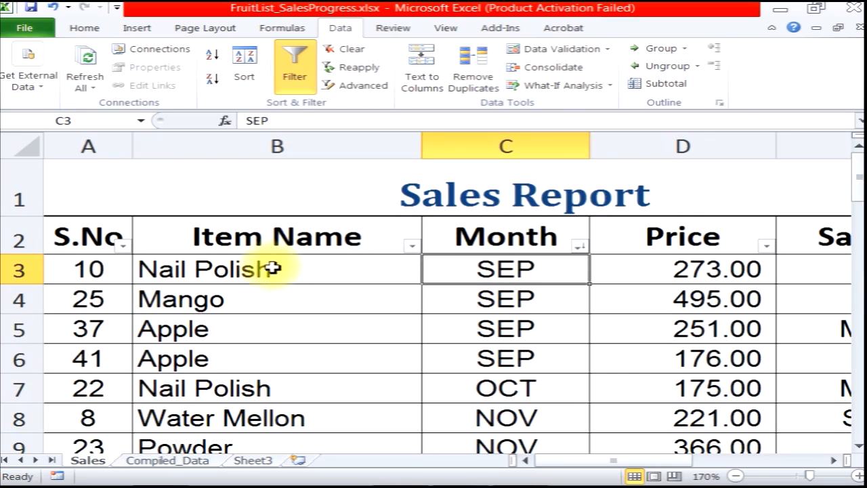
Select the item names and neighbouring cells in rows 3 to 8 to examine the month-sorted rows
{"action": "left_click", "coordinate": [234, 244]}
{"action": "left_click_drag", "start_coordinate": [234, 270], "coordinate": [264, 404]}
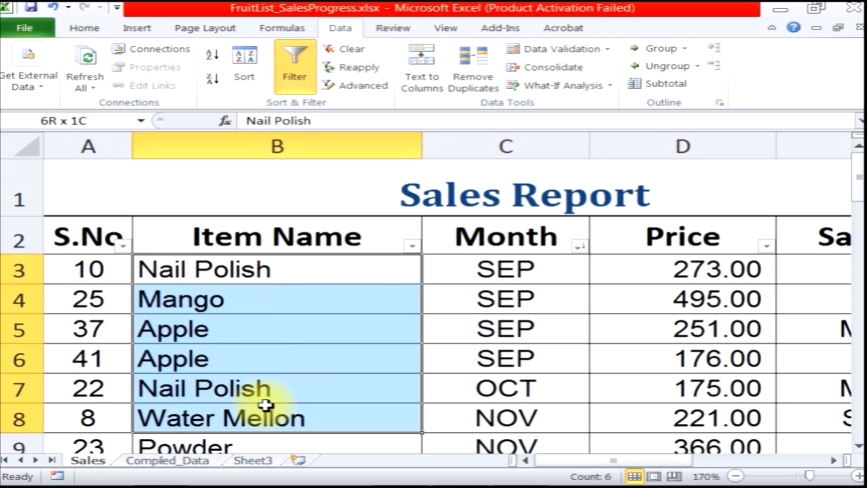
{"action": "left_click", "coordinate": [74, 271]}
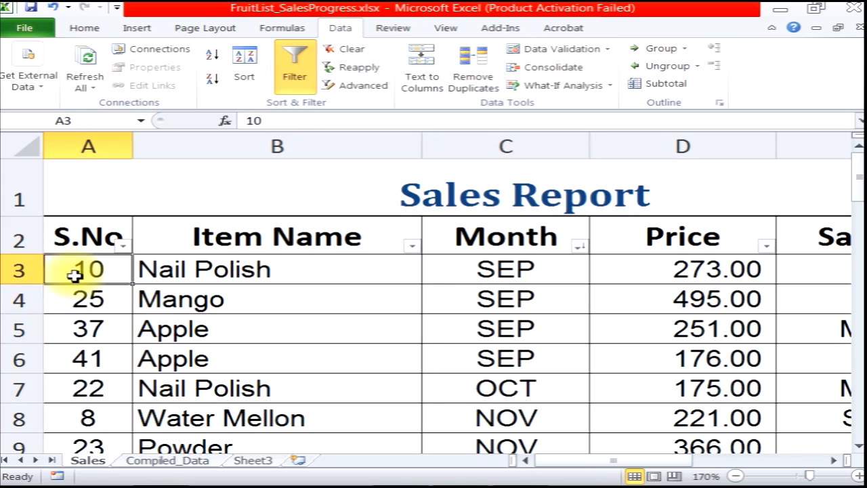
{"action": "left_click", "coordinate": [478, 288]}
{"action": "left_click", "coordinate": [627, 271]}
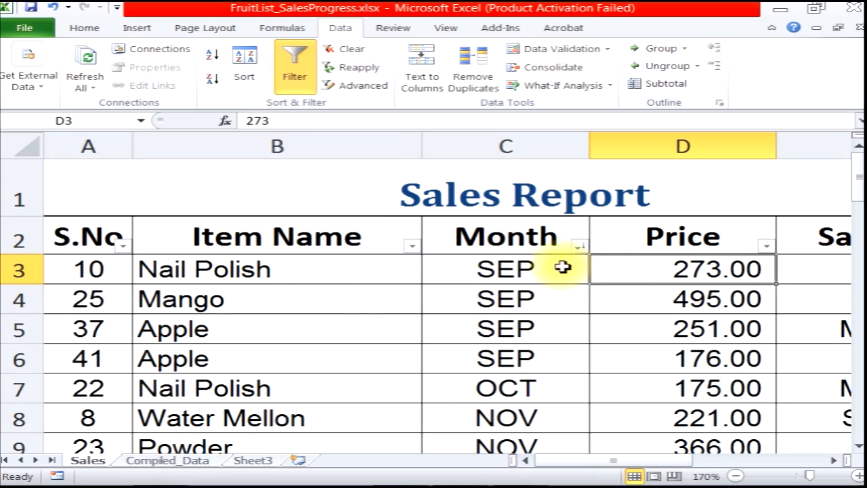
{"action": "left_click", "coordinate": [70, 272]}
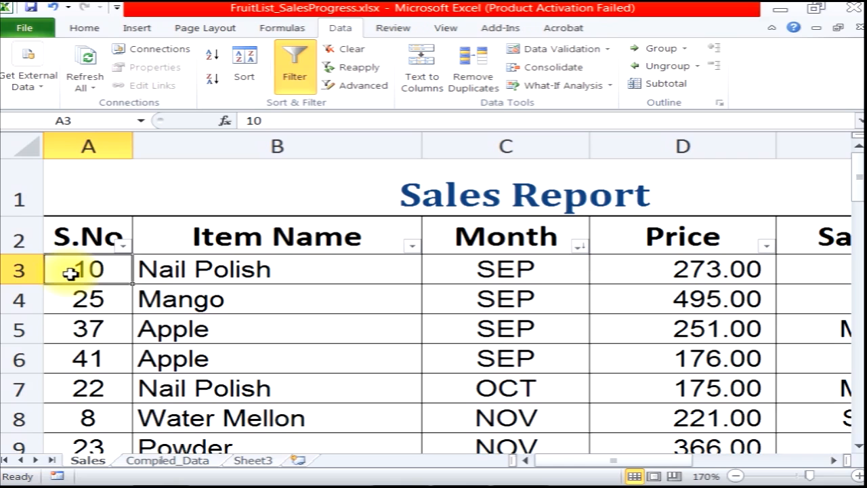
Sort the S.No column from smallest to largest
{"action": "left_click", "coordinate": [123, 245]}
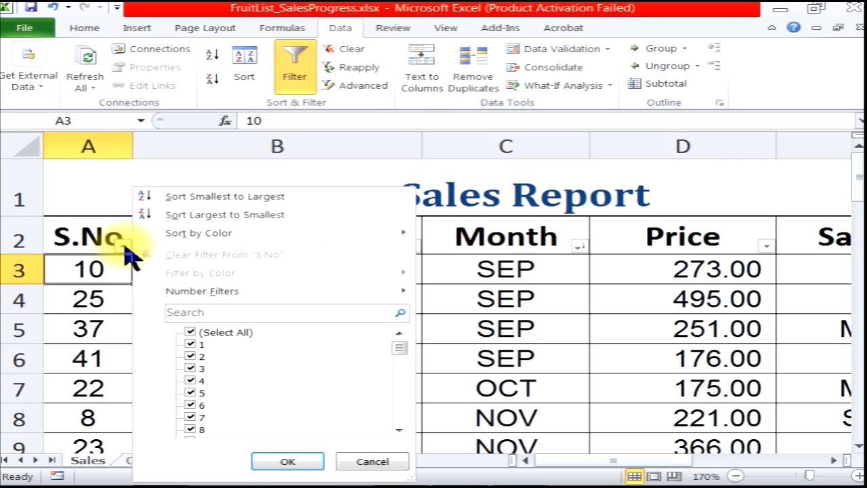
{"action": "left_click", "coordinate": [181, 199]}
{"action": "scroll", "coordinate": [108, 339], "scroll_direction": "down", "scroll_amount": 2}
{"action": "scroll", "coordinate": [97, 338], "scroll_direction": "up", "scroll_amount": 1}
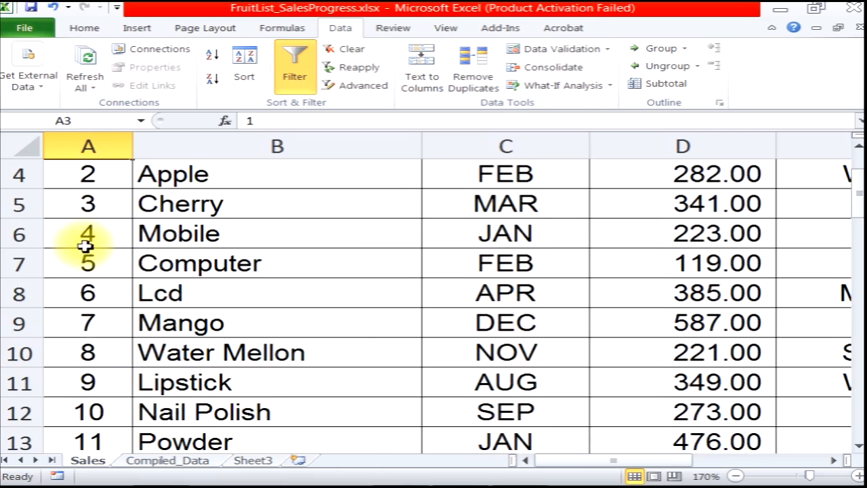
{"action": "scroll", "coordinate": [86, 257], "scroll_direction": "up", "scroll_amount": 1}
{"action": "scroll", "coordinate": [90, 417], "scroll_direction": "down", "scroll_amount": 1}
Select whole records across the table, such as the rows for S.No 10 and 1, to examine them
{"action": "left_click_drag", "start_coordinate": [70, 412], "coordinate": [825, 405]}
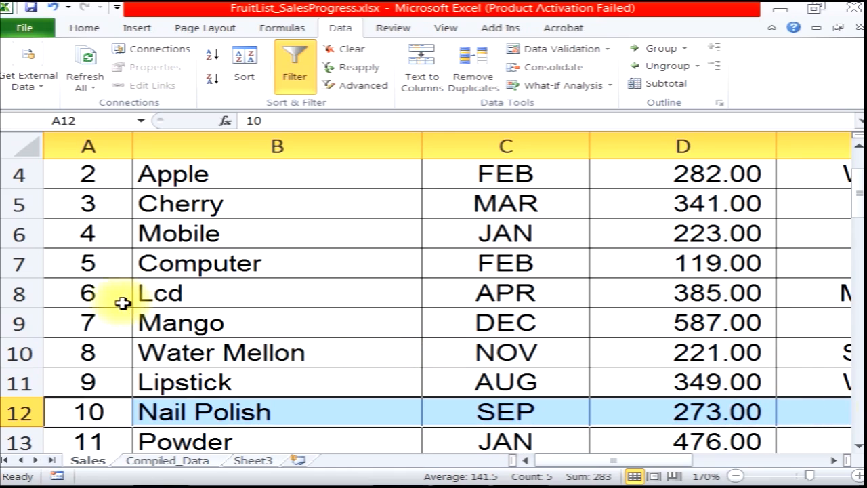
{"action": "left_click", "coordinate": [81, 291]}
{"action": "scroll", "coordinate": [89, 290], "scroll_direction": "up", "scroll_amount": 1}
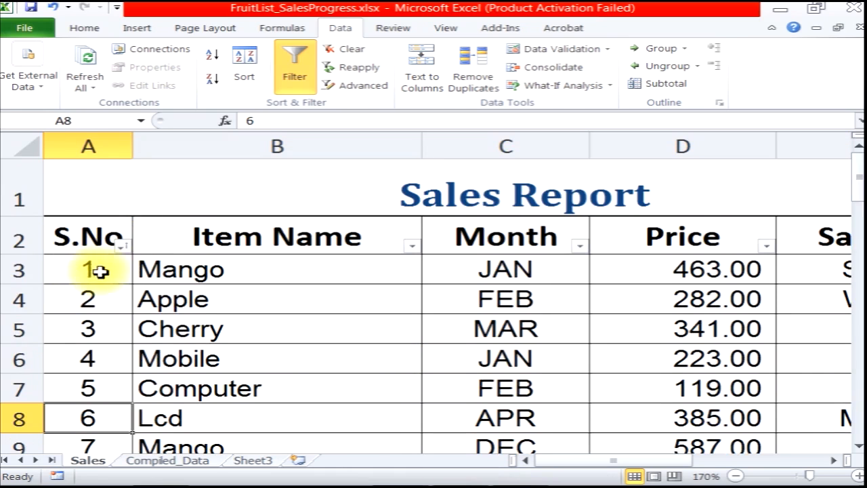
{"action": "left_click_drag", "start_coordinate": [79, 274], "coordinate": [846, 265]}
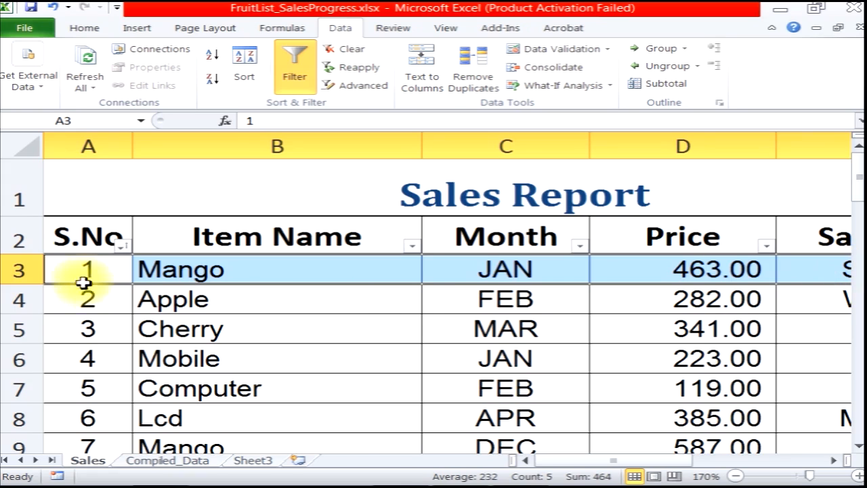
{"action": "left_click", "coordinate": [78, 271]}
{"action": "left_click", "coordinate": [251, 271]}
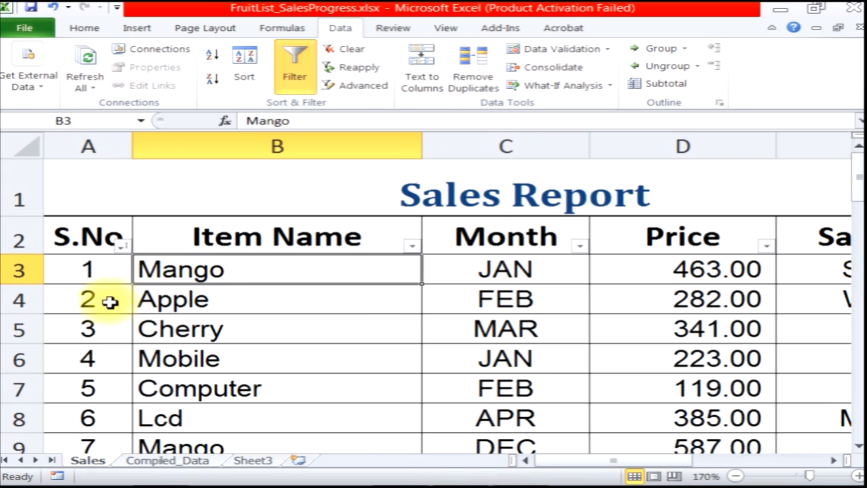
{"action": "left_click", "coordinate": [85, 269]}
Sort the S.No column from largest to smallest and back to smallest to largest
{"action": "left_click", "coordinate": [122, 246]}
{"action": "left_click", "coordinate": [165, 215]}
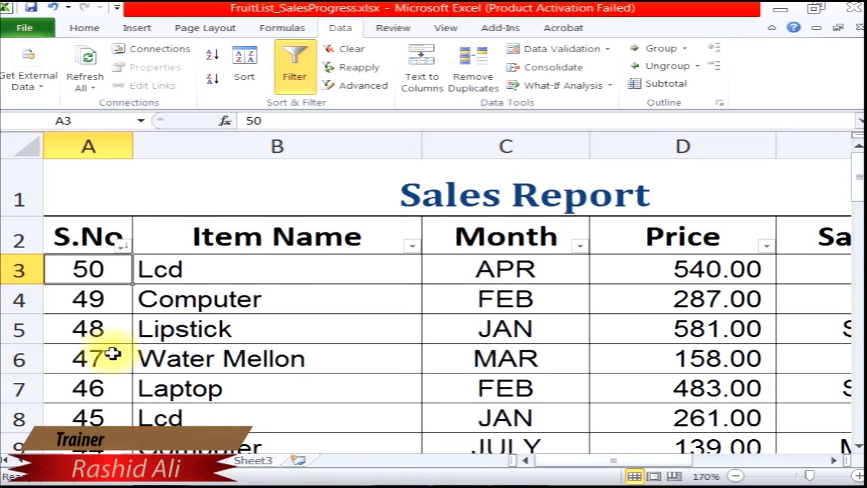
{"action": "scroll", "coordinate": [116, 354], "scroll_direction": "down", "scroll_amount": 11}
{"action": "scroll", "coordinate": [121, 410], "scroll_direction": "down", "scroll_amount": 5}
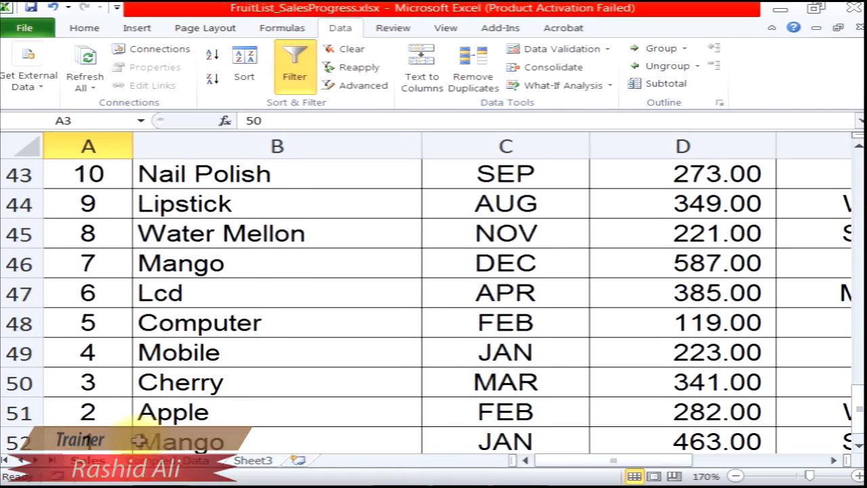
{"action": "left_click_drag", "start_coordinate": [95, 266], "coordinate": [827, 263]}
{"action": "scroll", "coordinate": [414, 366], "scroll_direction": "up", "scroll_amount": 16}
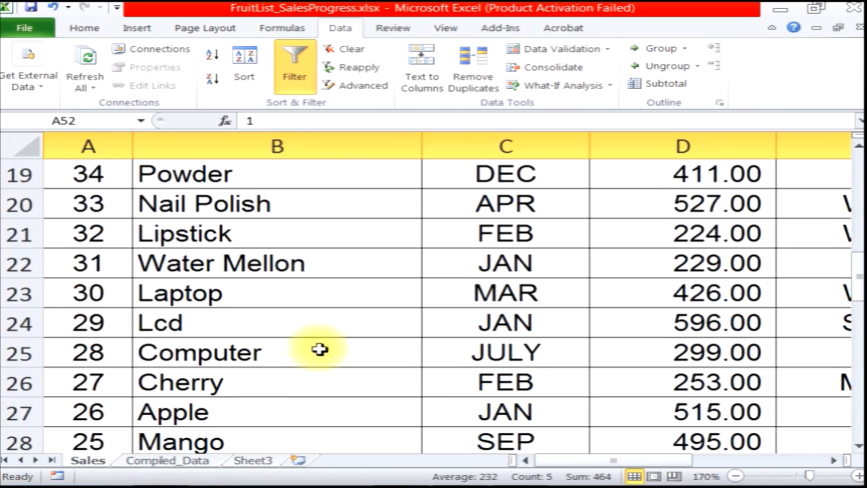
{"action": "left_click", "coordinate": [123, 246]}
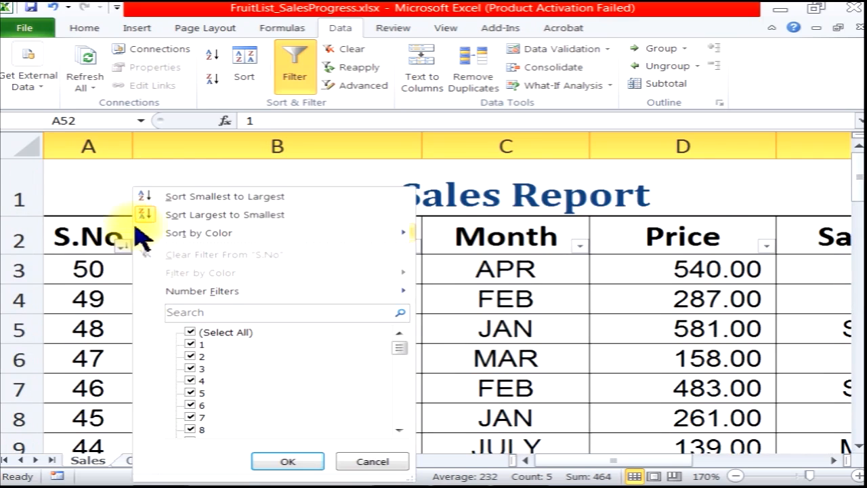
{"action": "left_click", "coordinate": [166, 196]}
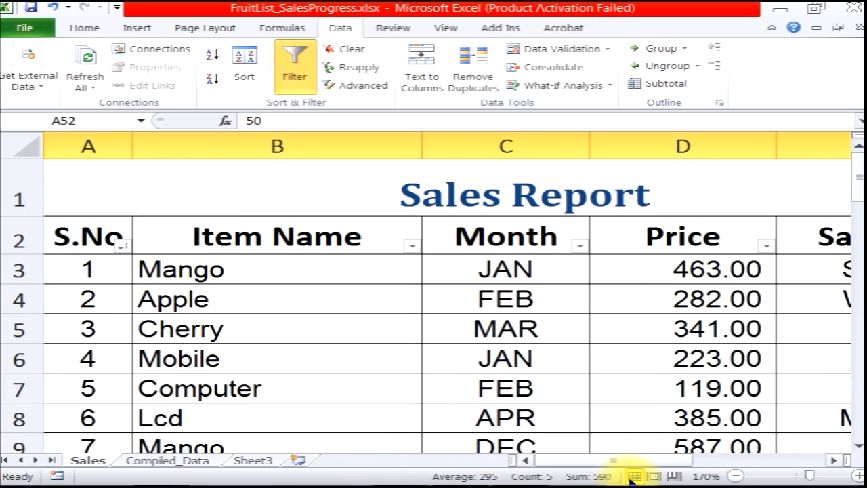
Sort the Price column from smallest to largest
{"action": "left_click_drag", "start_coordinate": [609, 464], "coordinate": [647, 465]}
{"action": "left_click", "coordinate": [675, 250]}
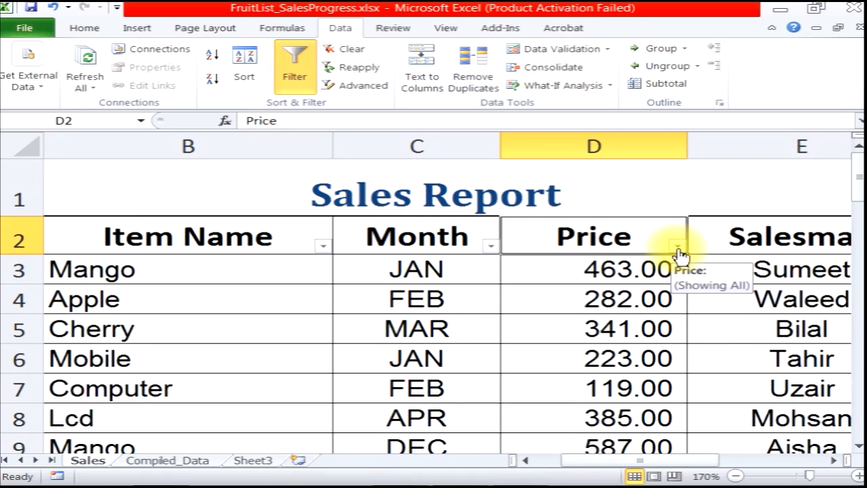
{"action": "left_click", "coordinate": [679, 248]}
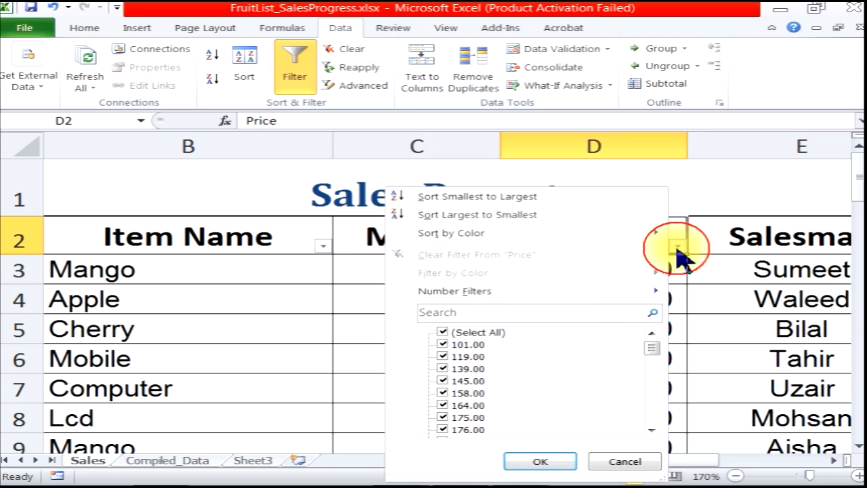
{"action": "left_click", "coordinate": [453, 199]}
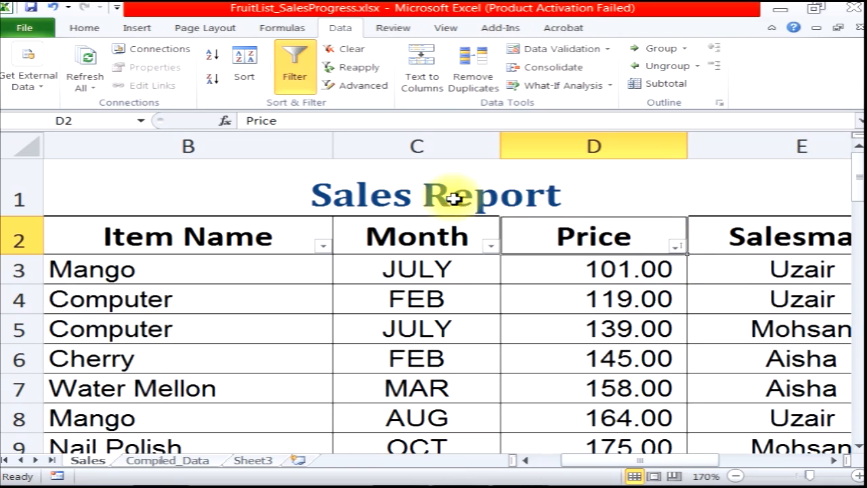
{"action": "left_click", "coordinate": [654, 268]}
{"action": "scroll", "coordinate": [633, 358], "scroll_direction": "down", "scroll_amount": 19}
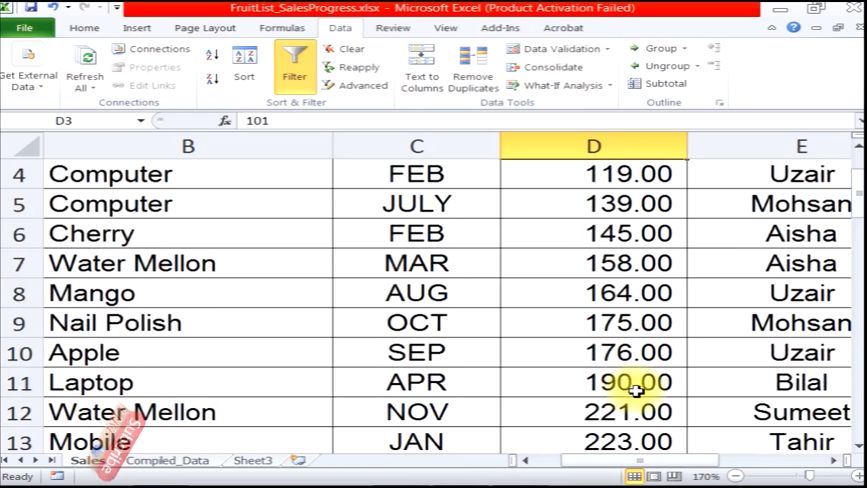
{"action": "scroll", "coordinate": [640, 407], "scroll_direction": "up", "scroll_amount": 4}
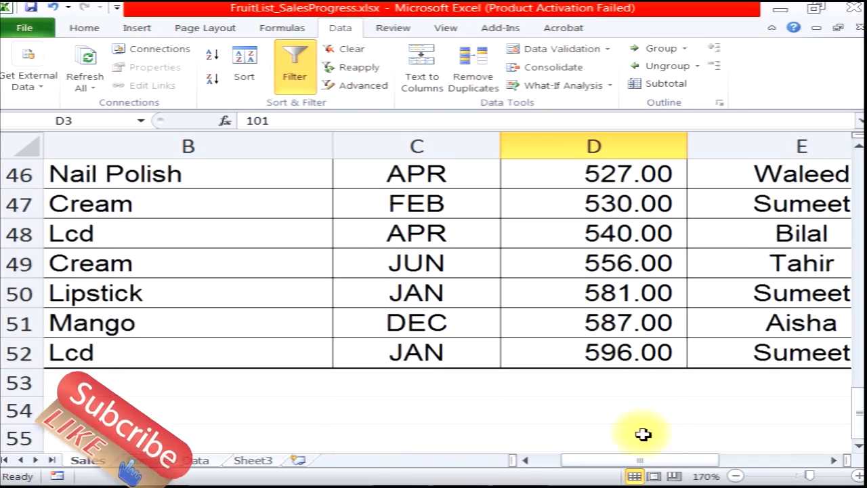
{"action": "scroll", "coordinate": [639, 436], "scroll_direction": "down", "scroll_amount": 1}
{"action": "left_click", "coordinate": [590, 265]}
{"action": "scroll", "coordinate": [604, 326], "scroll_direction": "up", "scroll_amount": 16}
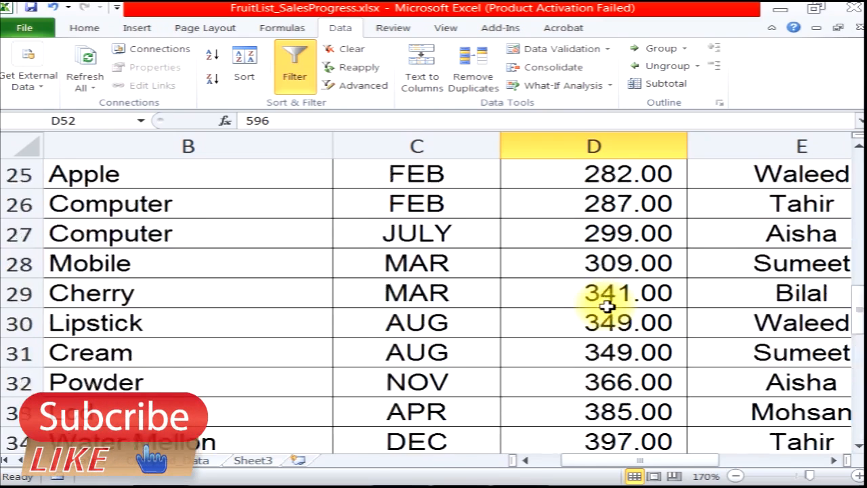
Sort the Price column from largest to smallest
{"action": "left_click", "coordinate": [677, 246]}
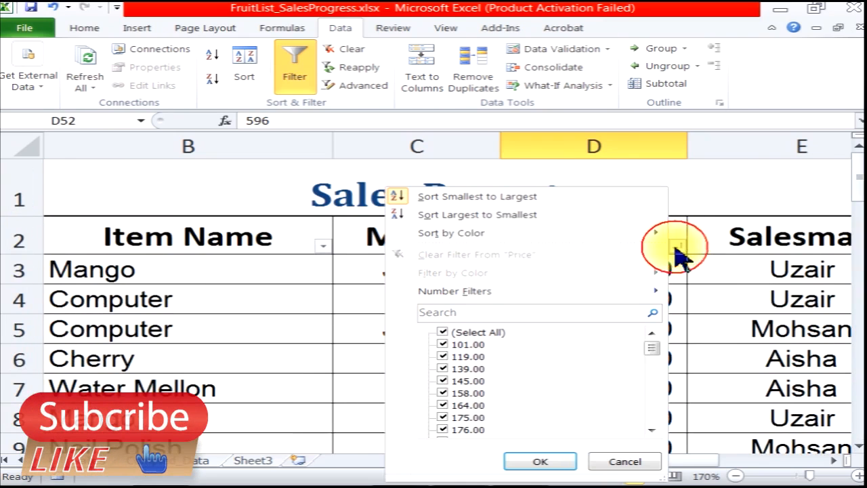
{"action": "left_click", "coordinate": [452, 217]}
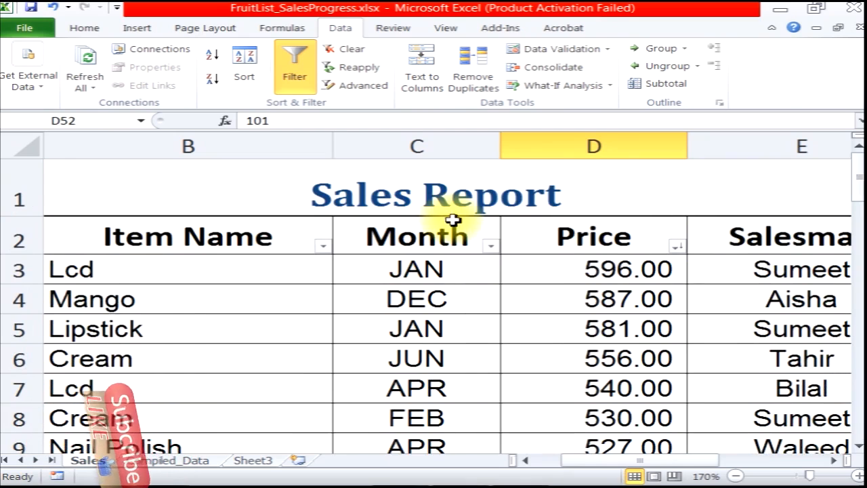
{"action": "left_click", "coordinate": [584, 274]}
{"action": "left_click", "coordinate": [593, 299]}
{"action": "left_click", "coordinate": [599, 332]}
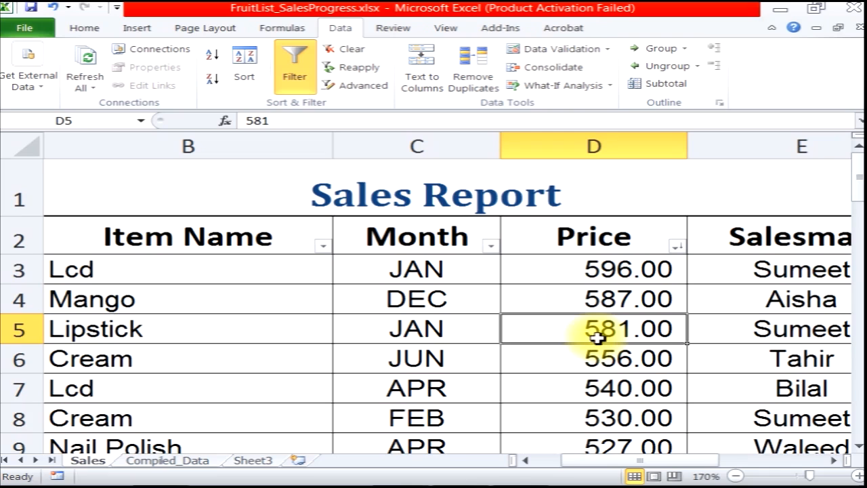
{"action": "left_click", "coordinate": [591, 367]}
{"action": "scroll", "coordinate": [589, 368], "scroll_direction": "down", "scroll_amount": 14}
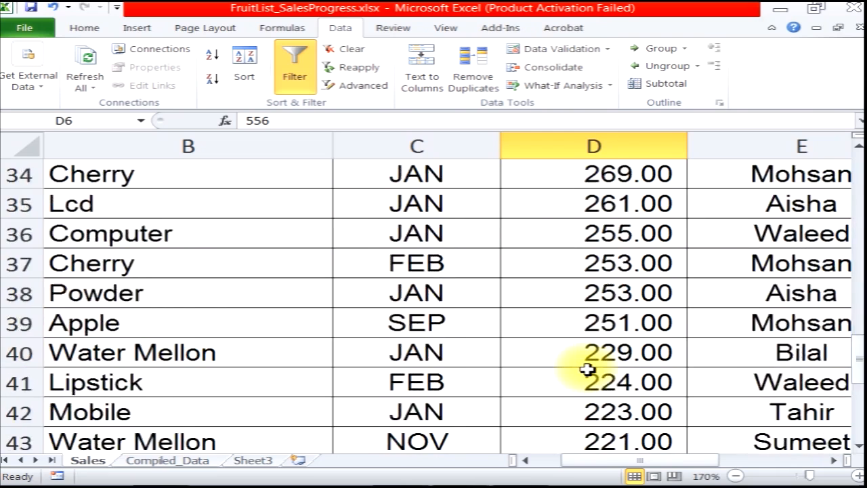
{"action": "scroll", "coordinate": [588, 369], "scroll_direction": "down", "scroll_amount": 4}
{"action": "scroll", "coordinate": [590, 354], "scroll_direction": "up", "scroll_amount": 2}
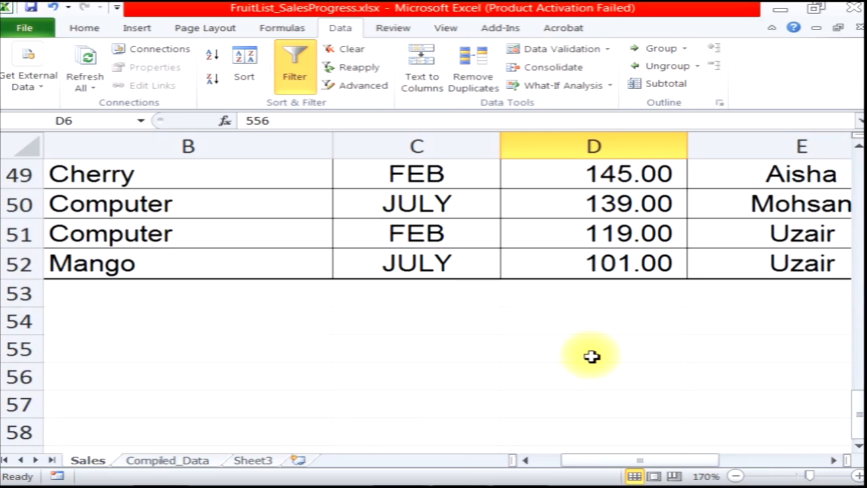
{"action": "left_click", "coordinate": [584, 271]}
{"action": "scroll", "coordinate": [596, 318], "scroll_direction": "up", "scroll_amount": 6}
{"action": "scroll", "coordinate": [607, 359], "scroll_direction": "up", "scroll_amount": 10}
Sort the S.No column from smallest to largest
{"action": "left_click", "coordinate": [629, 241]}
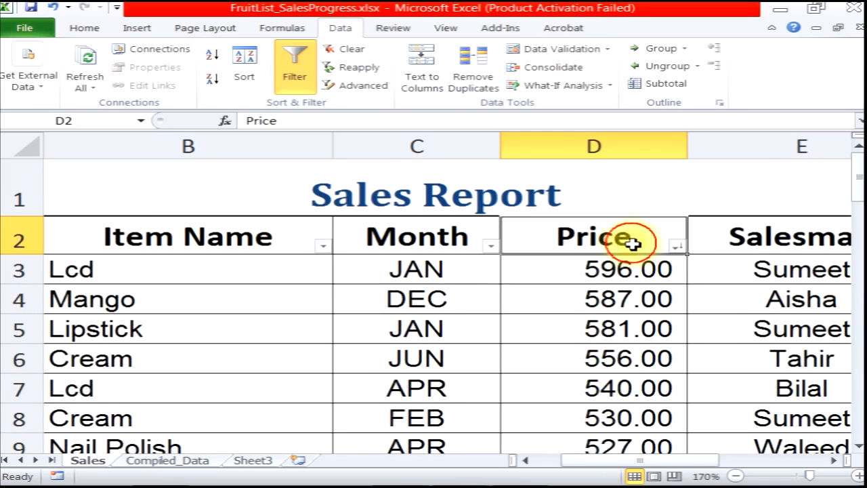
{"action": "left_click", "coordinate": [677, 249]}
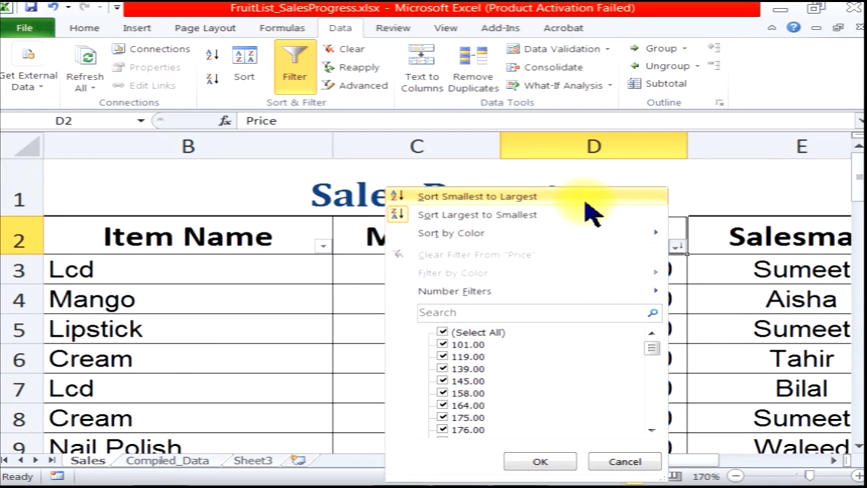
{"action": "left_click", "coordinate": [300, 344]}
{"action": "left_click_drag", "start_coordinate": [590, 460], "coordinate": [570, 461]}
{"action": "left_click", "coordinate": [123, 245]}
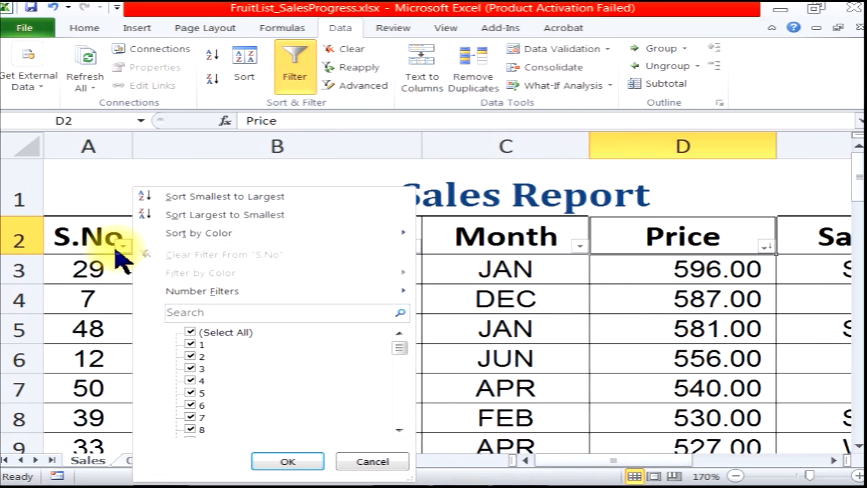
{"action": "left_click", "coordinate": [157, 198]}
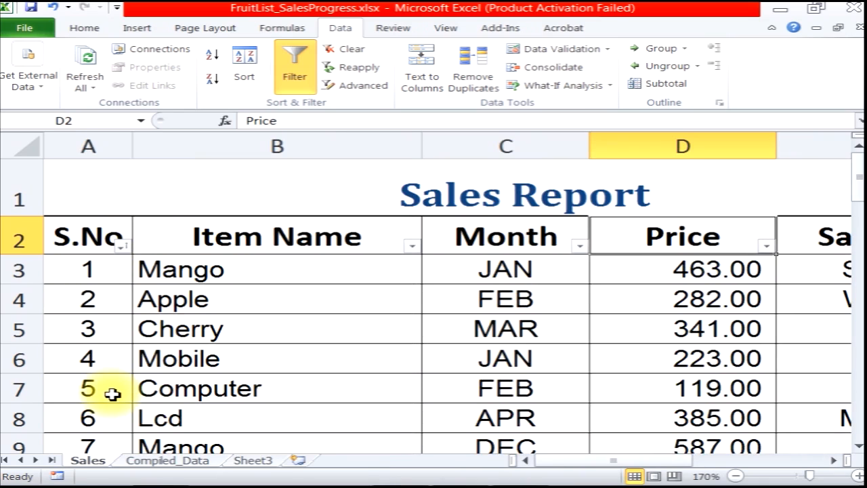
Filter the Price column to show only rows equal to 200, then clear the filter
{"action": "left_click_drag", "start_coordinate": [581, 467], "coordinate": [625, 467]}
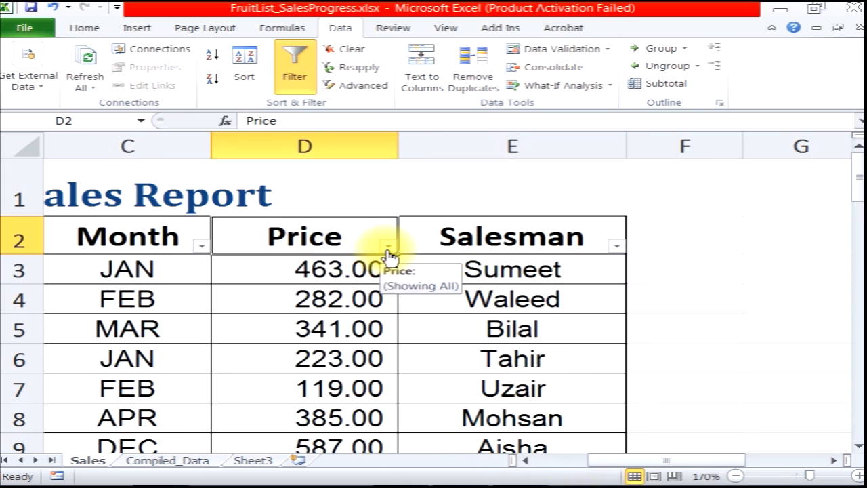
{"action": "left_click", "coordinate": [389, 246]}
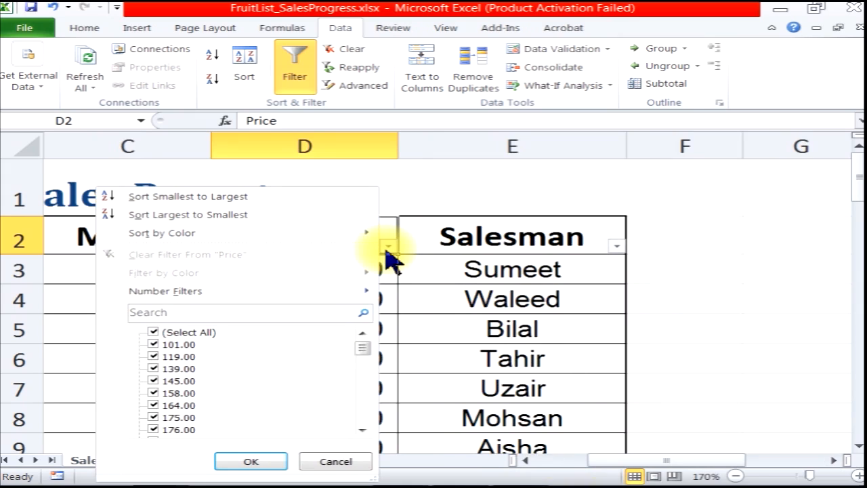
{"action": "mouse_move", "coordinate": [165, 293]}
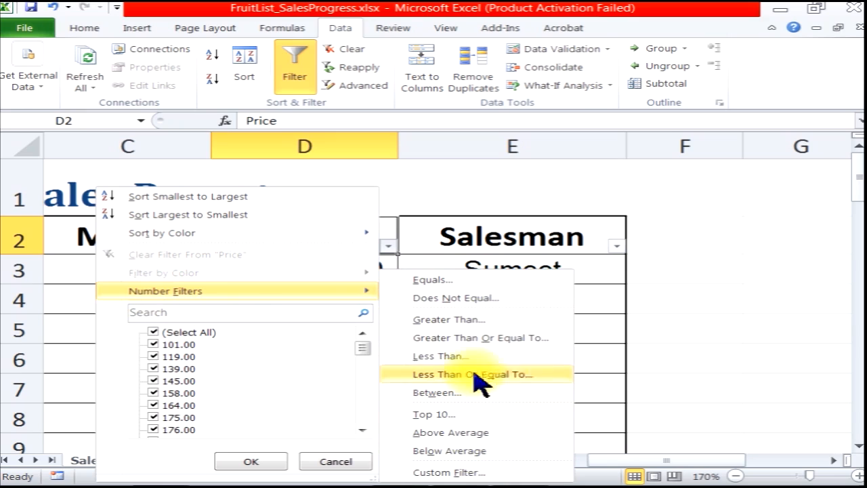
{"action": "left_click", "coordinate": [419, 284]}
{"action": "left_click_drag", "start_coordinate": [445, 296], "coordinate": [494, 298]}
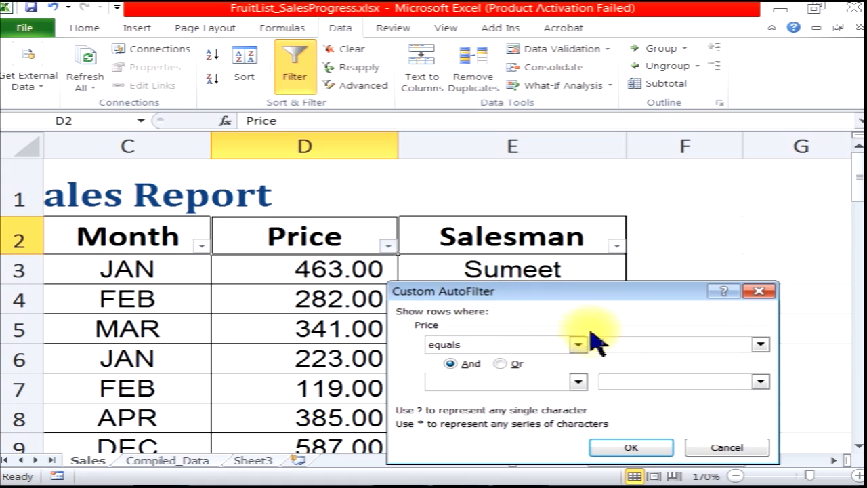
{"action": "left_click", "coordinate": [629, 347]}
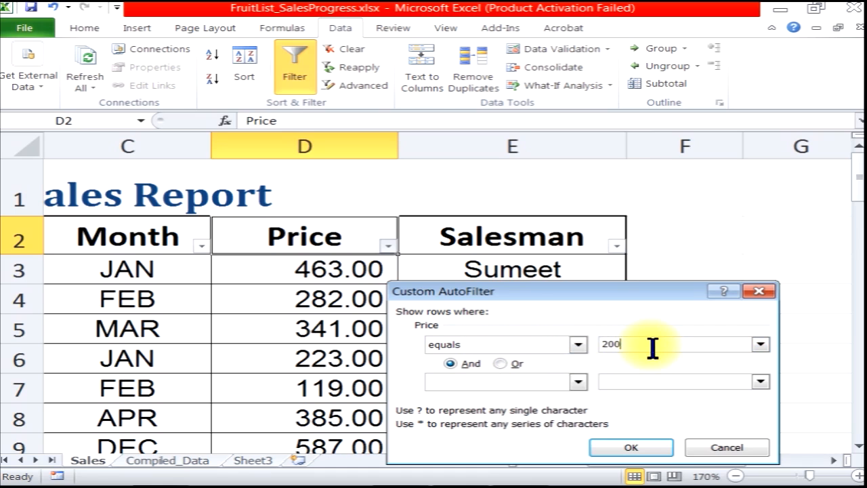
{"action": "left_click", "coordinate": [651, 449]}
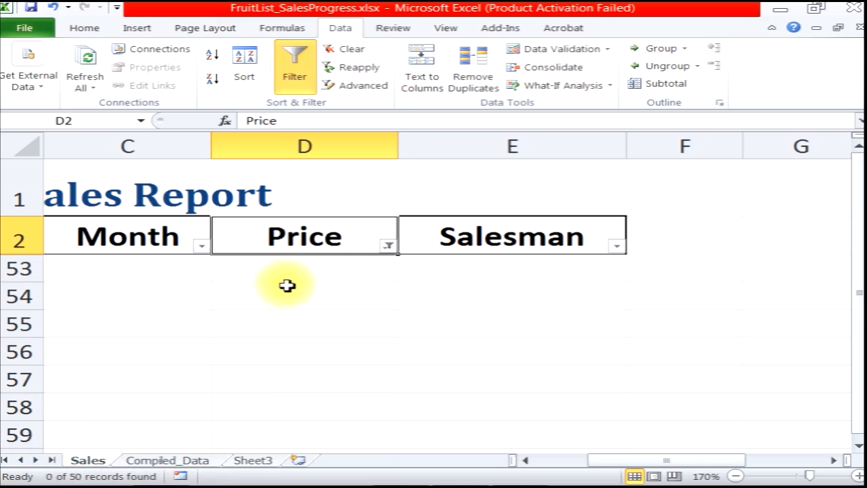
{"action": "left_click", "coordinate": [351, 50]}
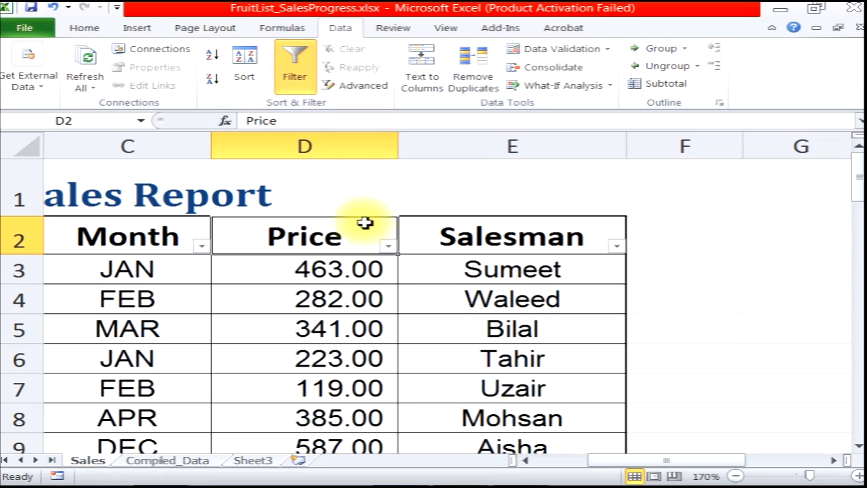
Filter the Price column to show rows that do not equal 341, then clear the filter
{"action": "left_click", "coordinate": [387, 246]}
{"action": "left_click", "coordinate": [333, 293]}
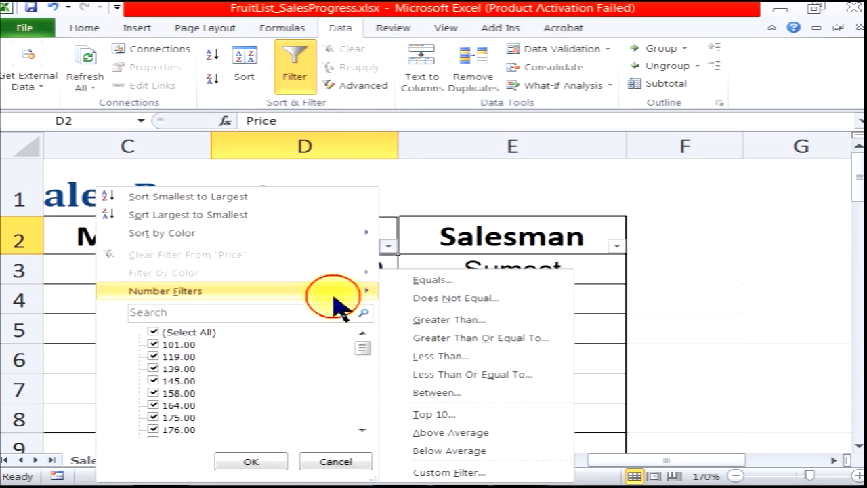
{"action": "left_click", "coordinate": [495, 308]}
{"action": "left_click_drag", "start_coordinate": [515, 291], "coordinate": [623, 197]}
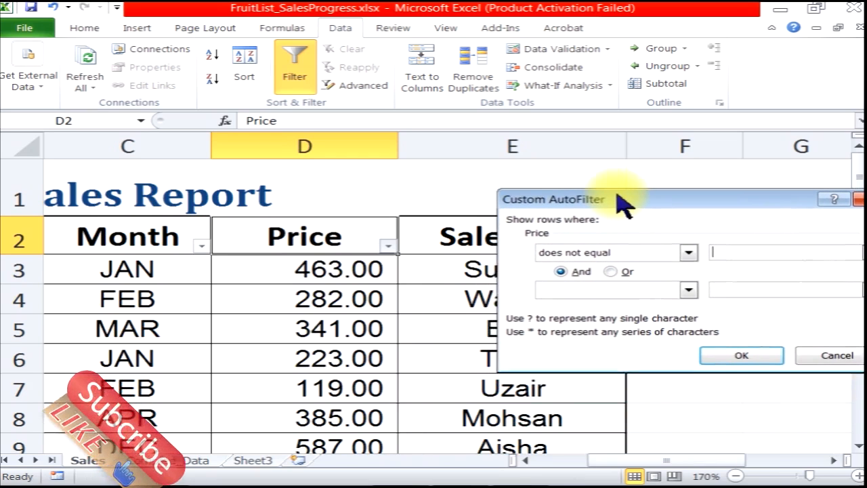
{"action": "left_click", "coordinate": [720, 254]}
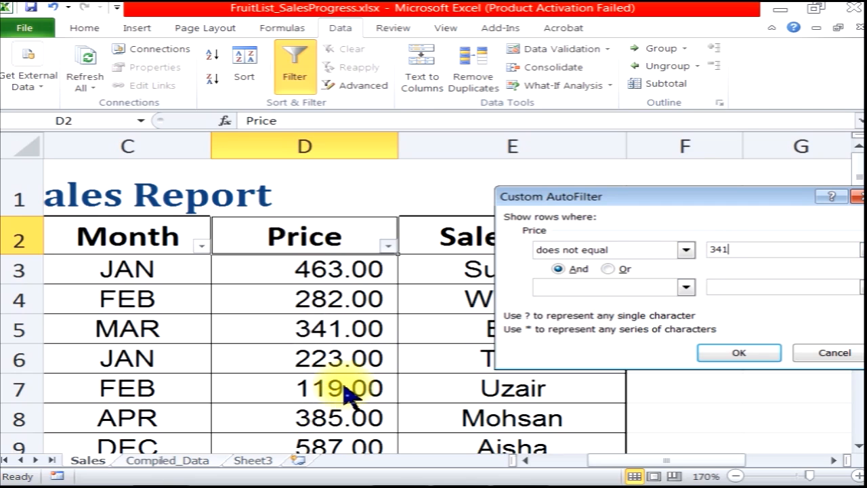
{"action": "left_click", "coordinate": [737, 352]}
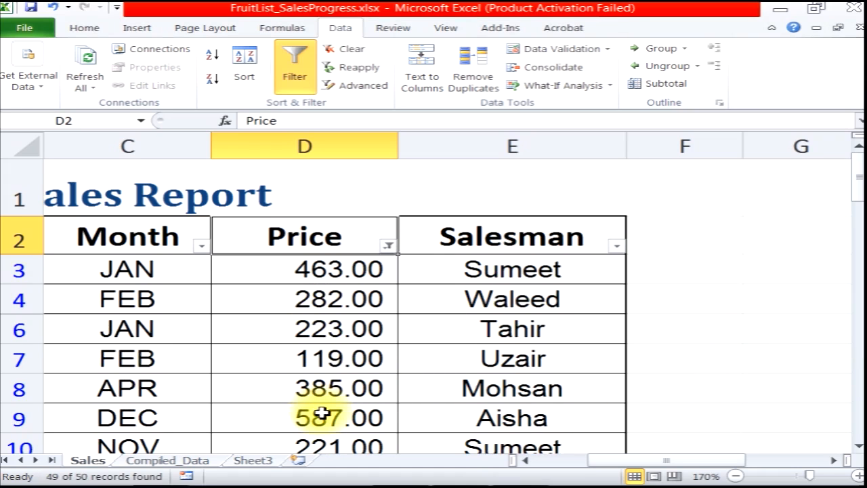
{"action": "scroll", "coordinate": [291, 349], "scroll_direction": "down", "scroll_amount": 12}
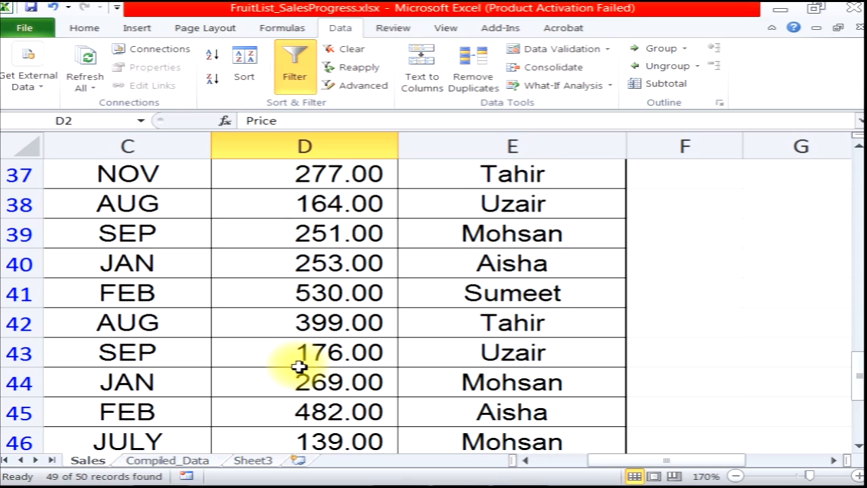
{"action": "scroll", "coordinate": [299, 367], "scroll_direction": "up", "scroll_amount": 12}
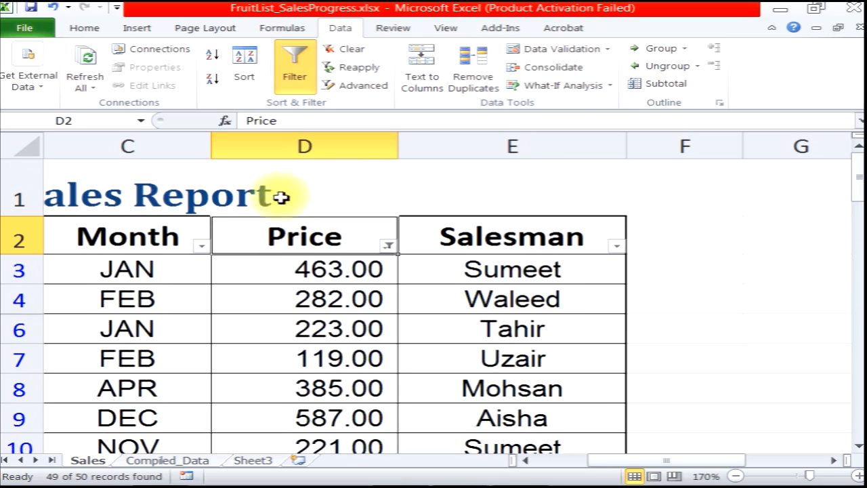
{"action": "left_click", "coordinate": [348, 53]}
Filter the Price column to values greater than 300, select the filtered prices, then clear the filter
{"action": "left_click", "coordinate": [388, 246]}
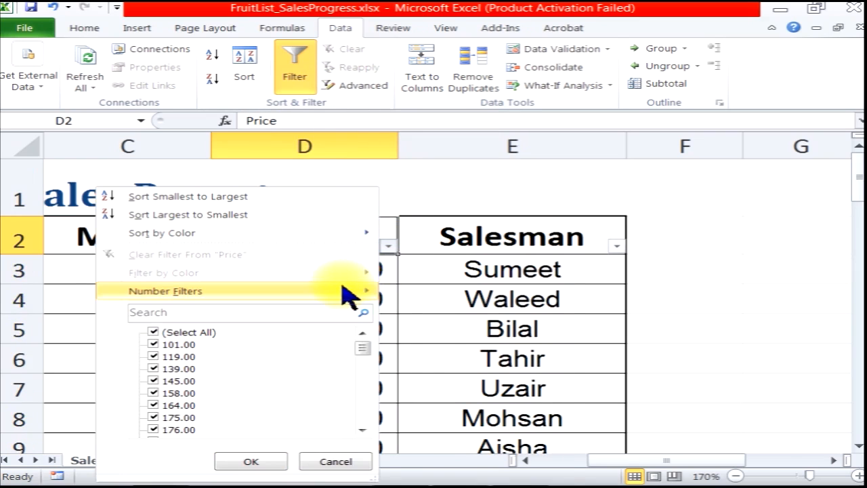
{"action": "mouse_move", "coordinate": [366, 294]}
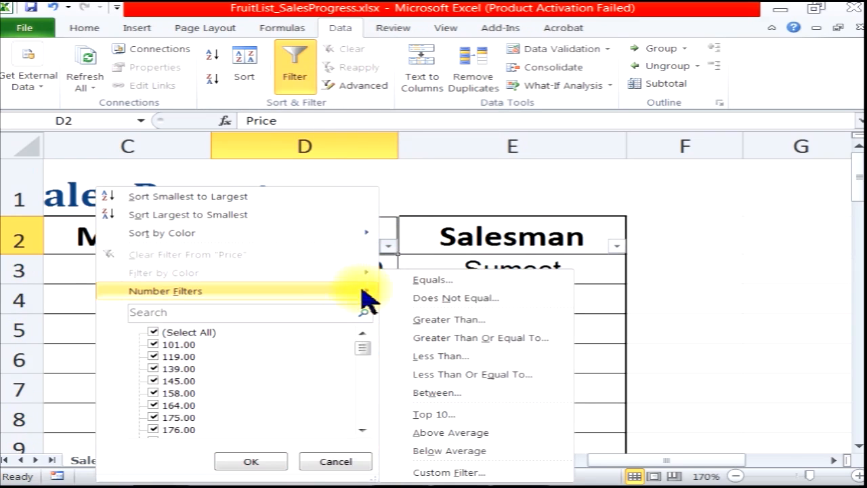
{"action": "left_click", "coordinate": [454, 325]}
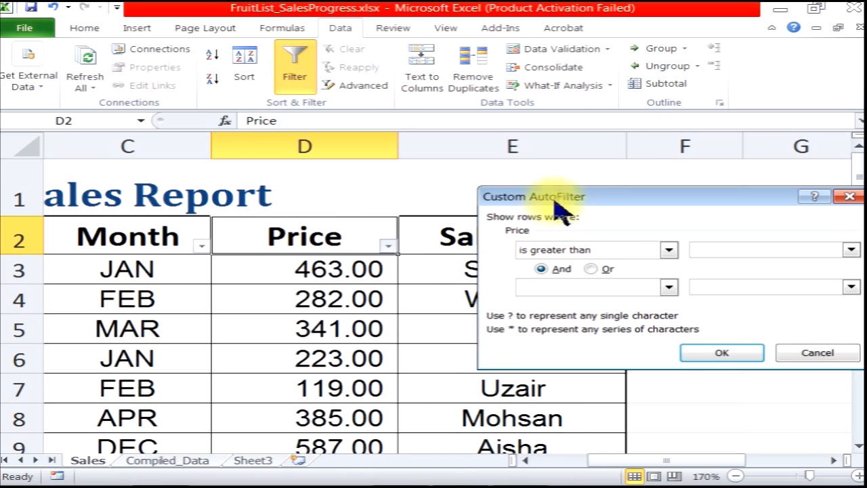
{"action": "left_click_drag", "start_coordinate": [528, 191], "coordinate": [489, 179]}
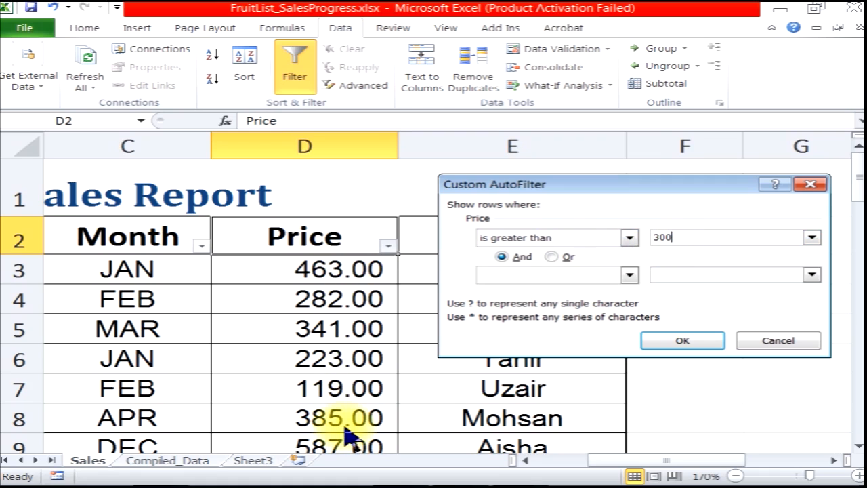
{"action": "left_click", "coordinate": [673, 341]}
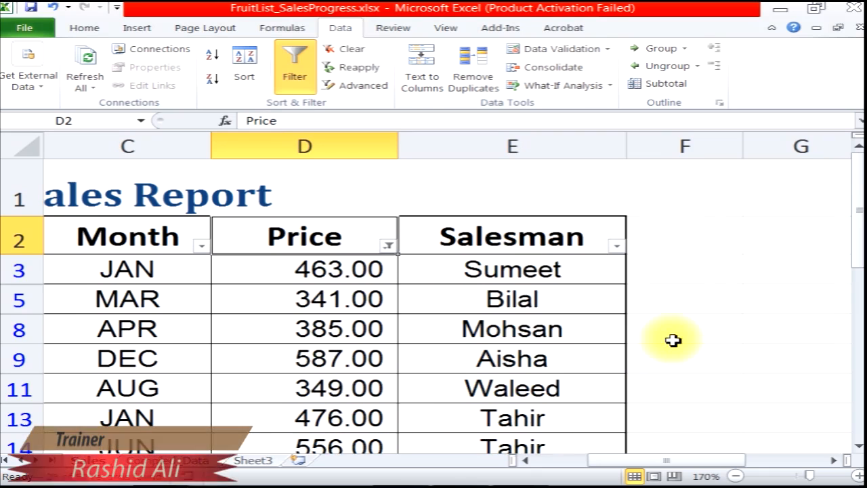
{"action": "left_click_drag", "start_coordinate": [354, 269], "coordinate": [382, 383]}
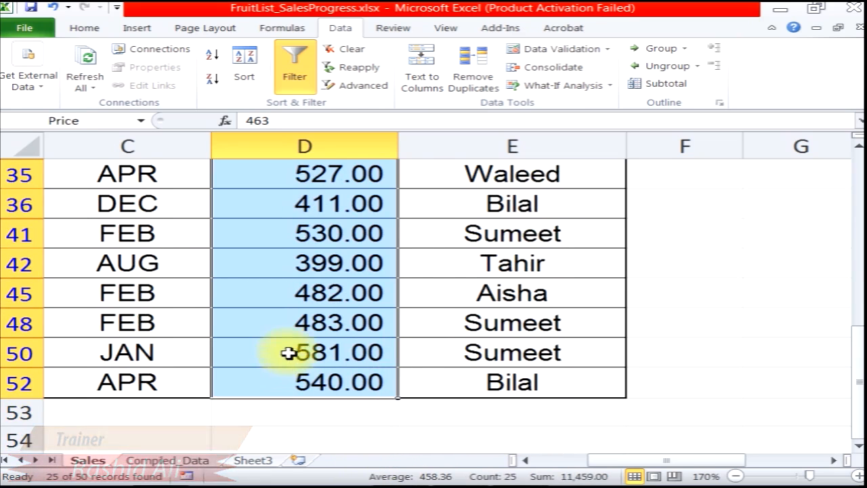
{"action": "scroll", "coordinate": [289, 353], "scroll_direction": "up", "scroll_amount": 4}
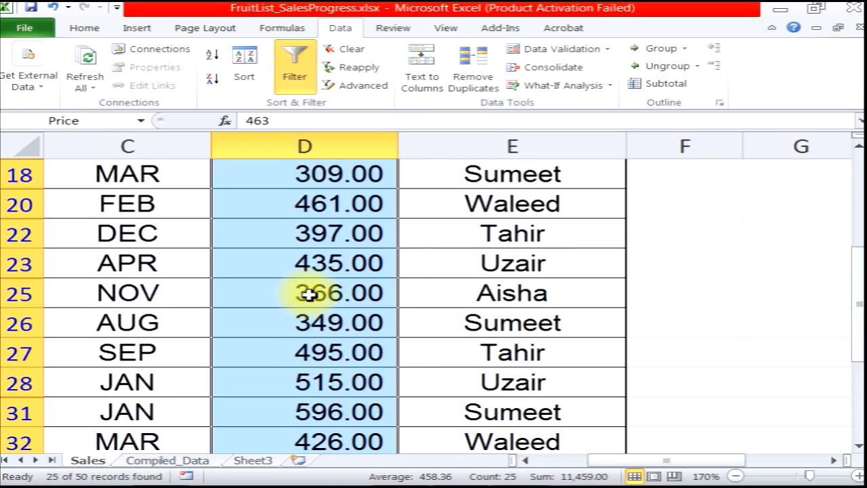
{"action": "scroll", "coordinate": [309, 294], "scroll_direction": "up", "scroll_amount": 2}
{"action": "scroll", "coordinate": [309, 293], "scroll_direction": "up", "scroll_amount": 3}
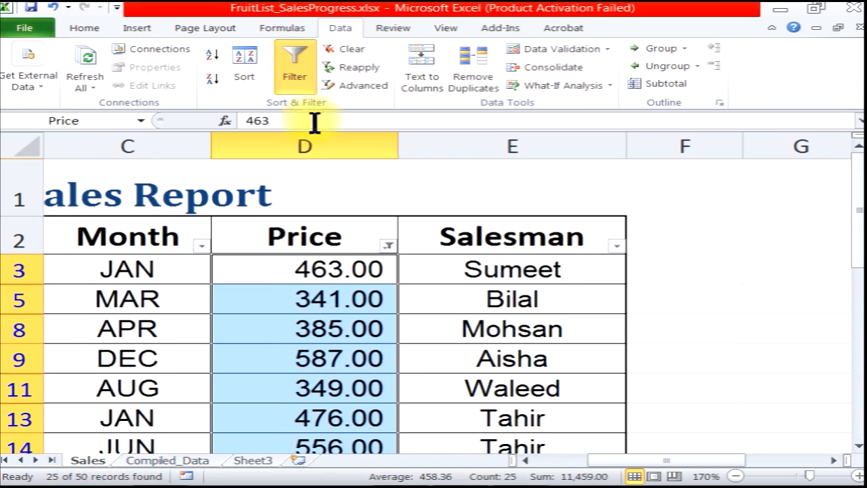
{"action": "left_click", "coordinate": [342, 50]}
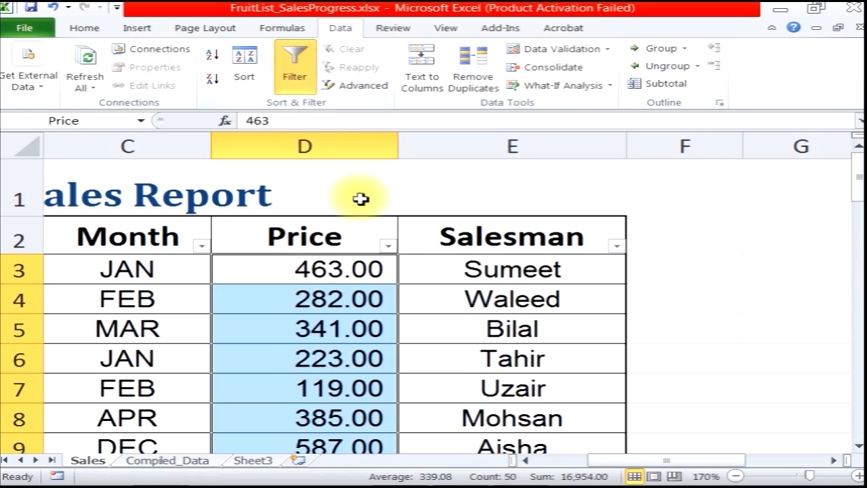
Filter the Price column to values greater than or equal to 341, then clear the filter
{"action": "left_click", "coordinate": [388, 246]}
{"action": "mouse_move", "coordinate": [285, 295]}
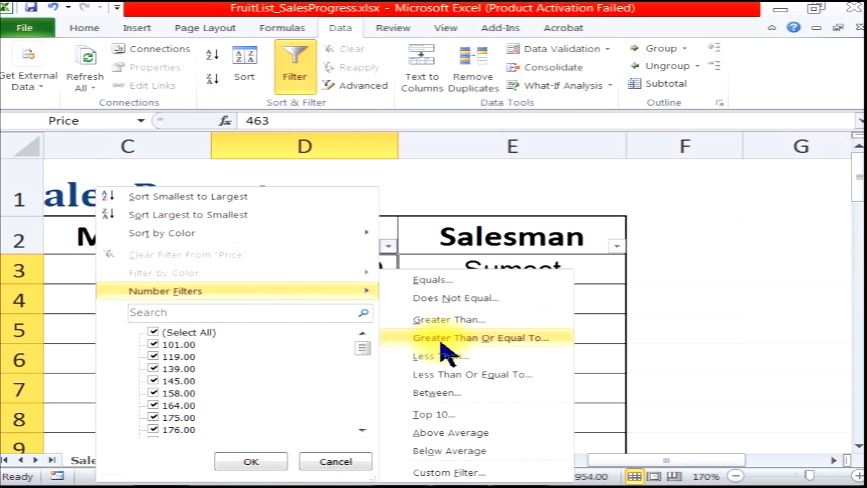
{"action": "left_click", "coordinate": [529, 343]}
{"action": "left_click_drag", "start_coordinate": [540, 183], "coordinate": [567, 232]}
{"action": "type", "text": "341"}
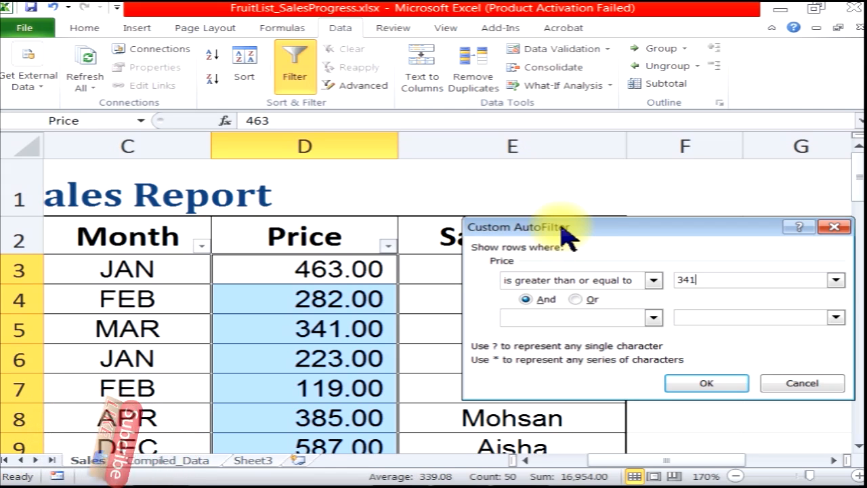
{"action": "left_click", "coordinate": [705, 383]}
{"action": "left_click", "coordinate": [319, 274]}
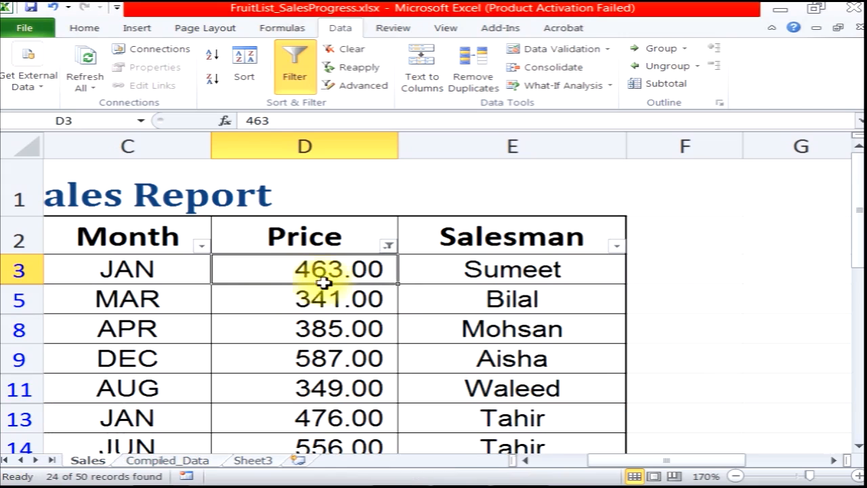
{"action": "left_click", "coordinate": [317, 301]}
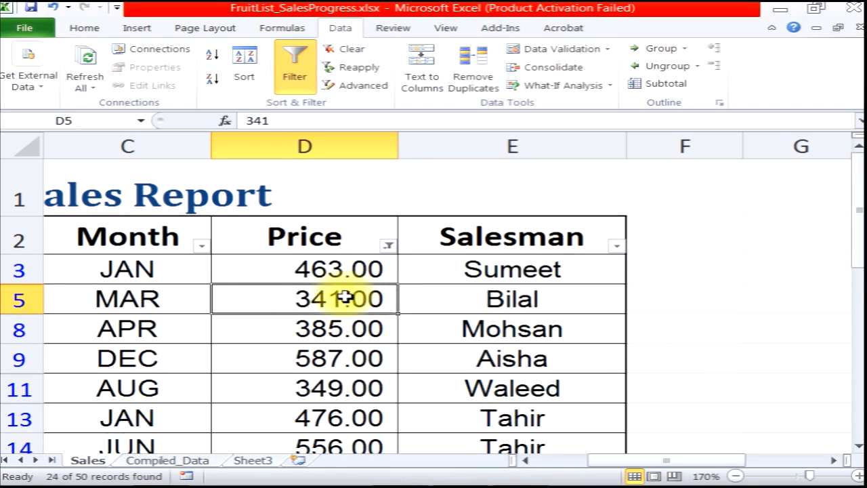
{"action": "scroll", "coordinate": [342, 299], "scroll_direction": "down", "scroll_amount": 5}
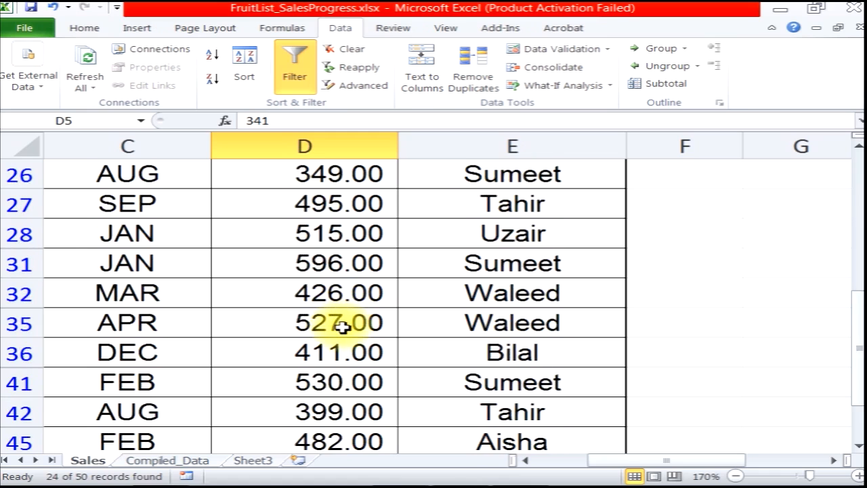
{"action": "scroll", "coordinate": [341, 318], "scroll_direction": "down", "scroll_amount": 3}
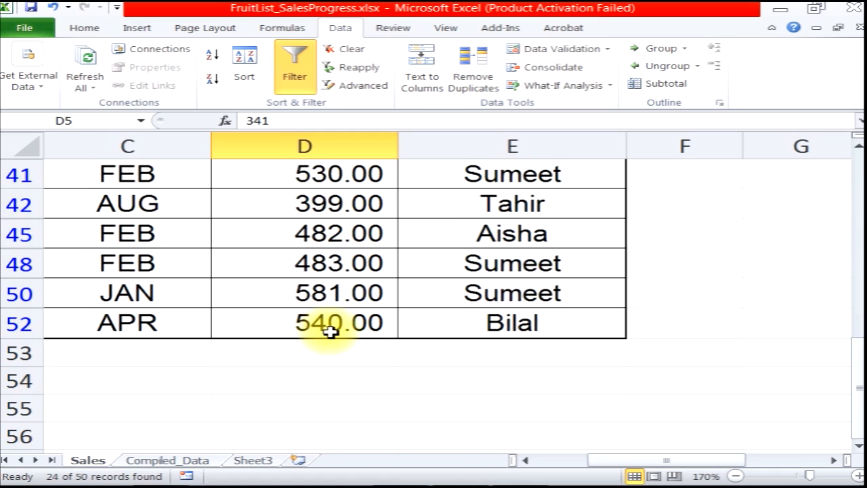
{"action": "scroll", "coordinate": [332, 330], "scroll_direction": "up", "scroll_amount": 8}
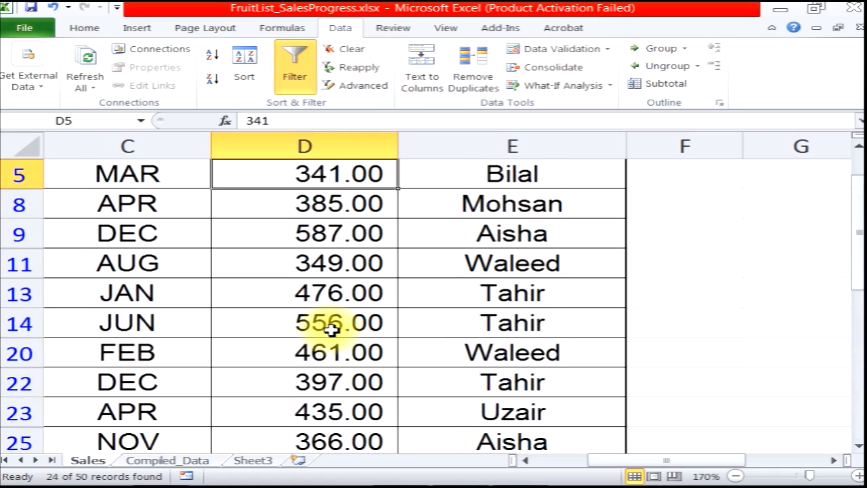
{"action": "left_click", "coordinate": [347, 49]}
Filter the Price column to values less than 100, then clear the filter
{"action": "left_click", "coordinate": [388, 247]}
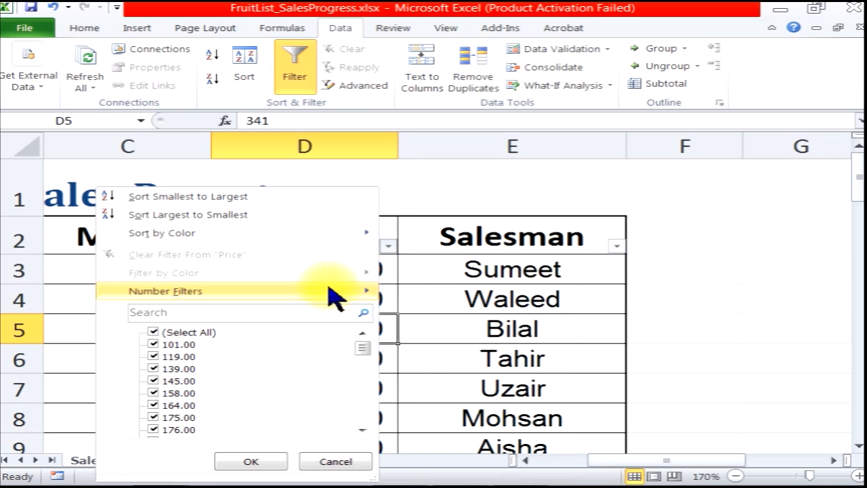
{"action": "mouse_move", "coordinate": [327, 290]}
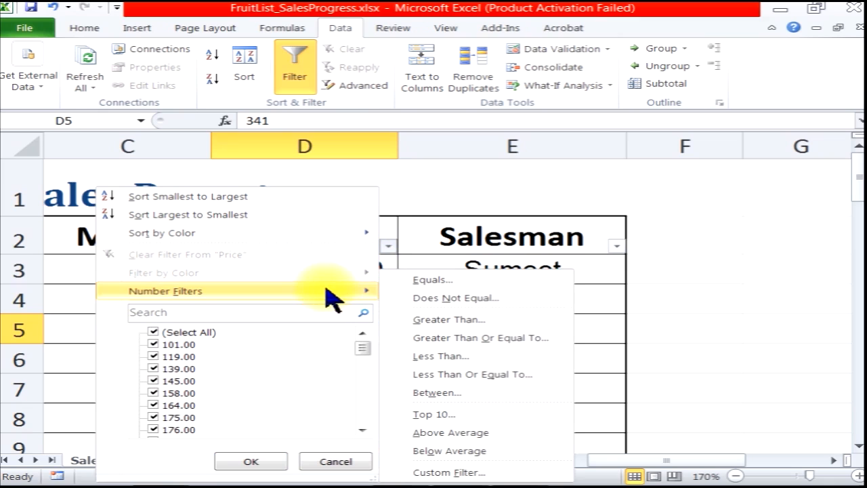
{"action": "left_click", "coordinate": [474, 357]}
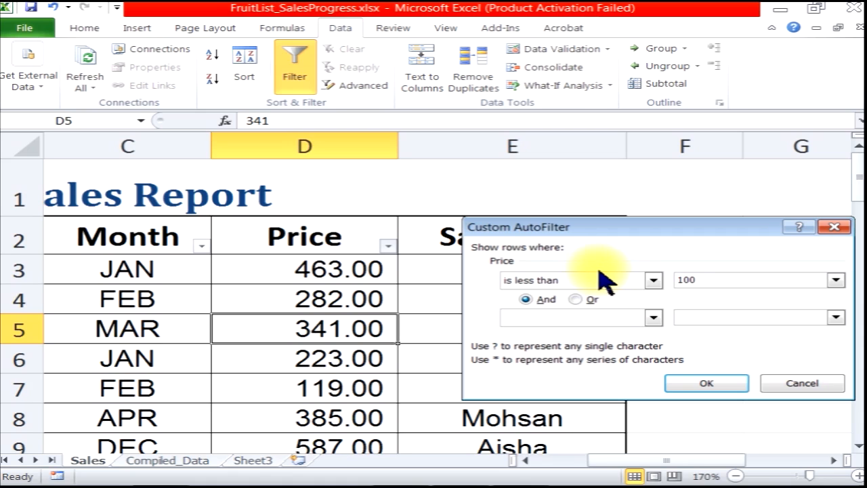
{"action": "left_click", "coordinate": [686, 383]}
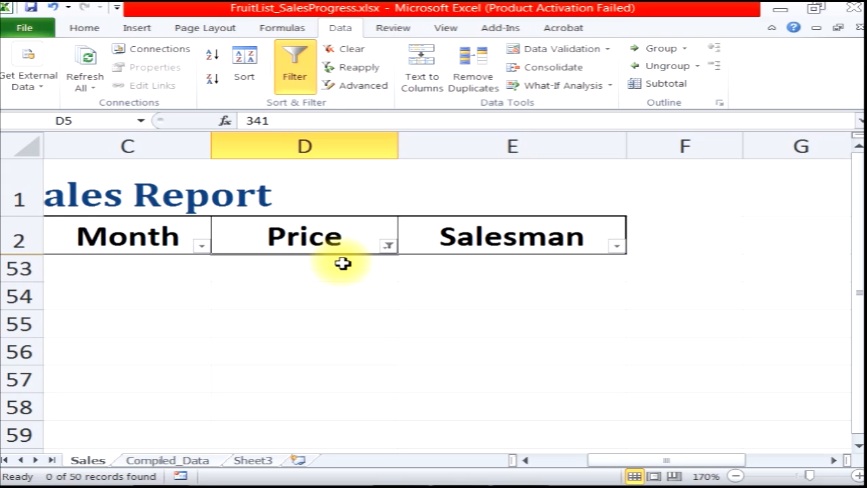
{"action": "left_click", "coordinate": [357, 52]}
Filter the Price column to values less than 150, select the filtered prices, then clear the filter
{"action": "left_click", "coordinate": [391, 248]}
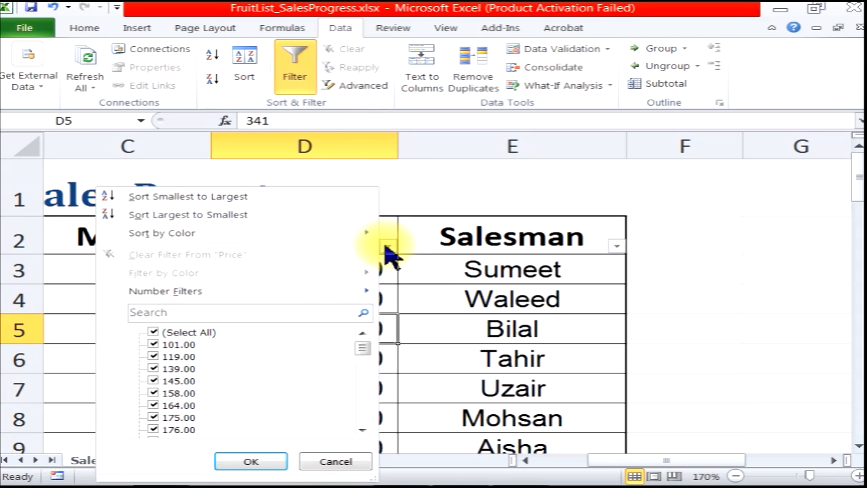
{"action": "mouse_move", "coordinate": [257, 290]}
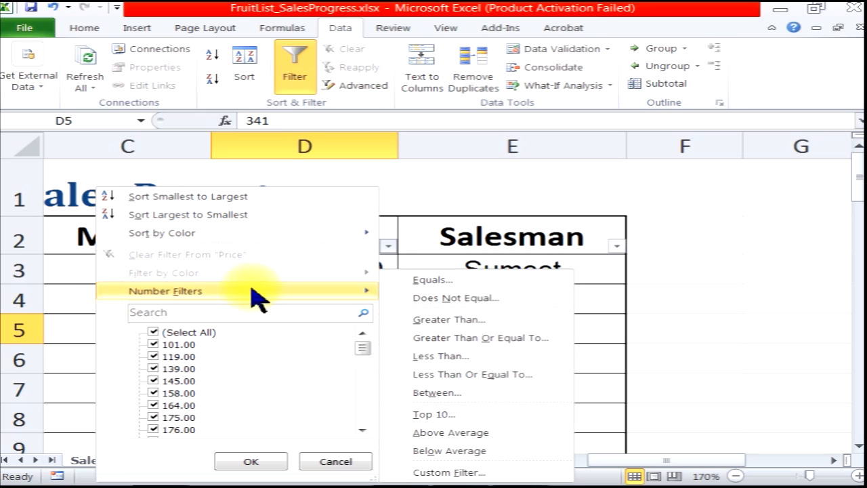
{"action": "left_click", "coordinate": [540, 357]}
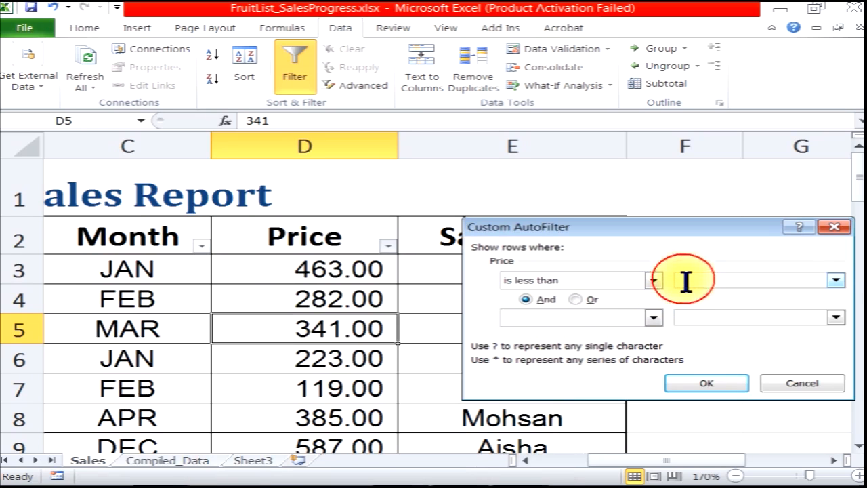
{"action": "type", "text": "150"}
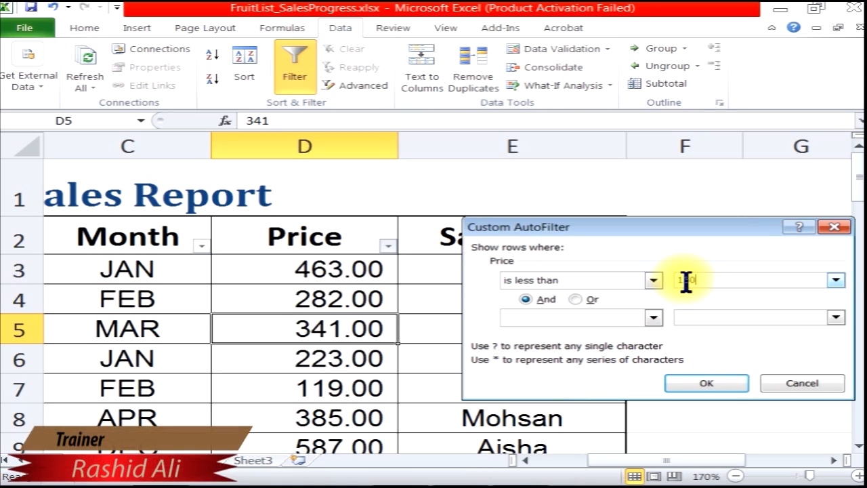
{"action": "left_click", "coordinate": [706, 384]}
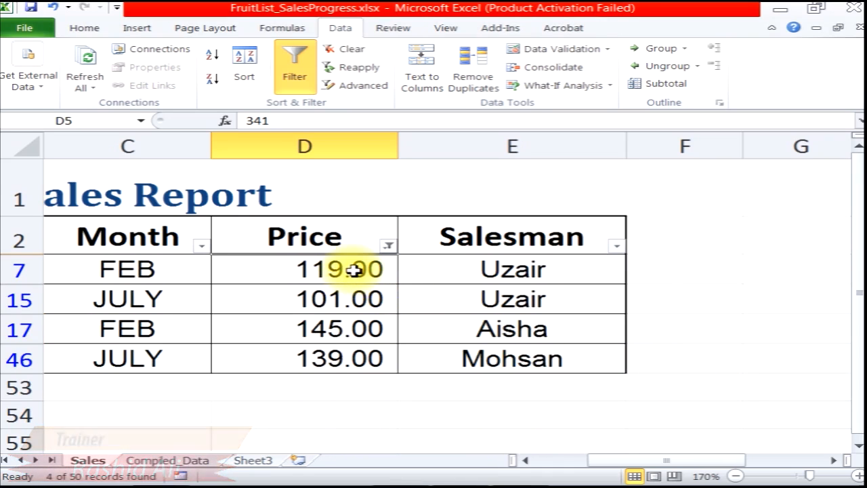
{"action": "left_click_drag", "start_coordinate": [356, 269], "coordinate": [358, 287]}
{"action": "left_click_drag", "start_coordinate": [348, 339], "coordinate": [345, 354]}
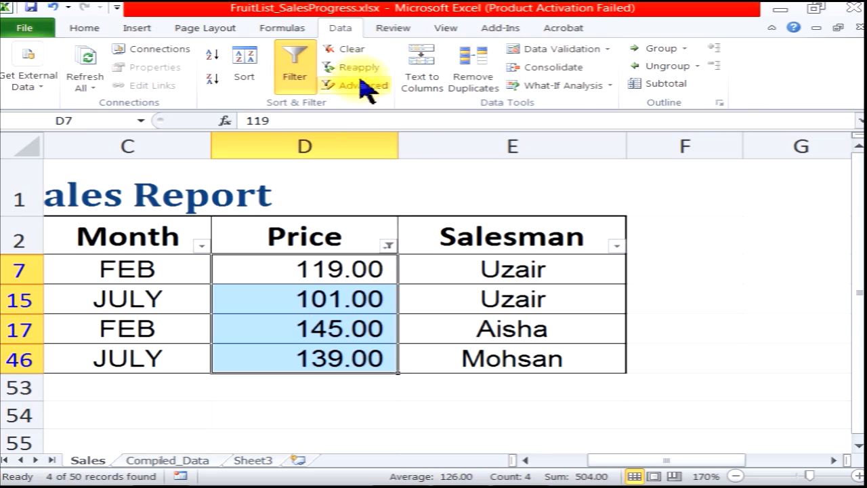
{"action": "left_click", "coordinate": [356, 46]}
Filter the Price column to values less than or equal to 119, then clear the filter
{"action": "left_click", "coordinate": [389, 245]}
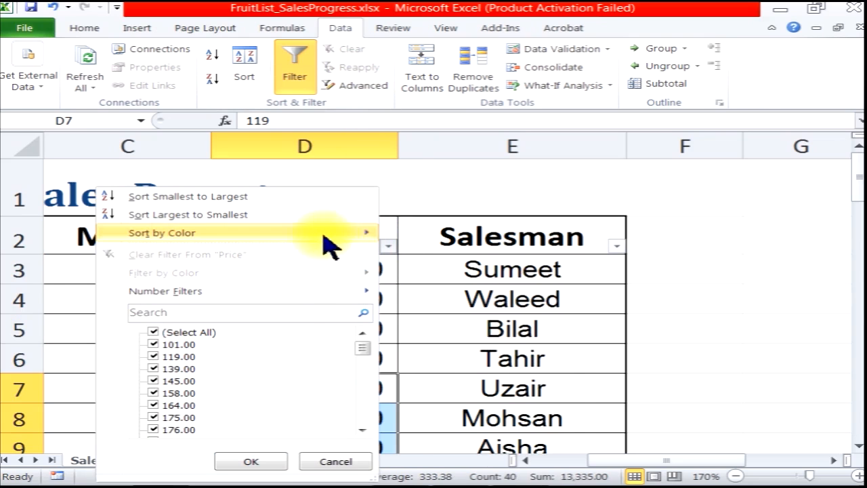
{"action": "mouse_move", "coordinate": [296, 292]}
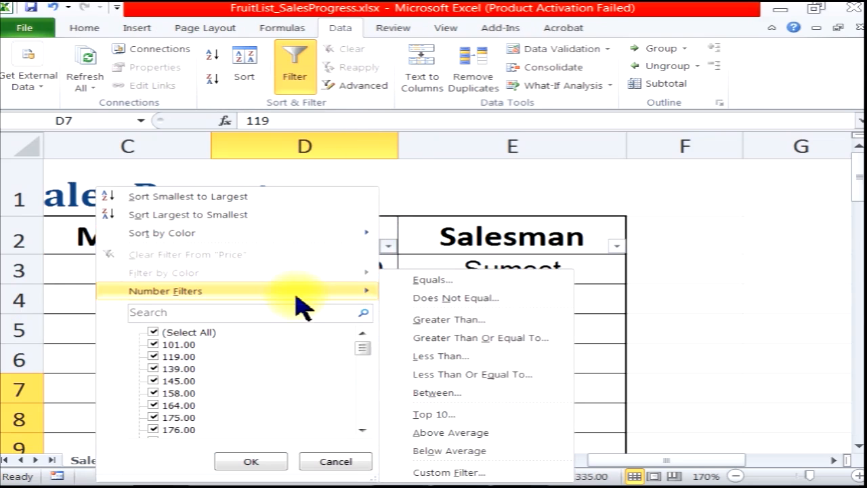
{"action": "left_click", "coordinate": [474, 375]}
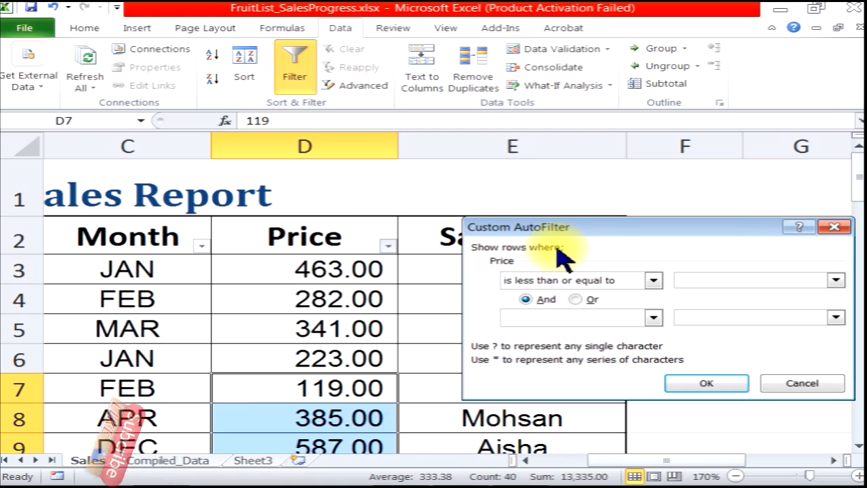
{"action": "type", "text": "11"}
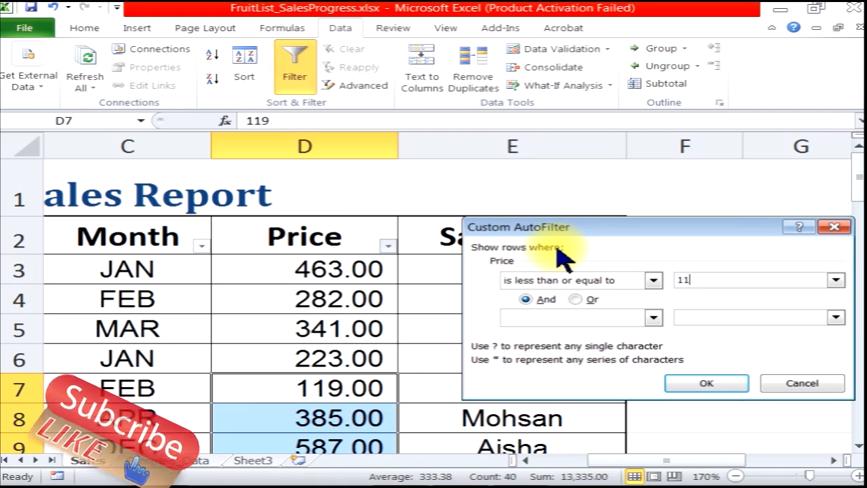
{"action": "type", "text": "9"}
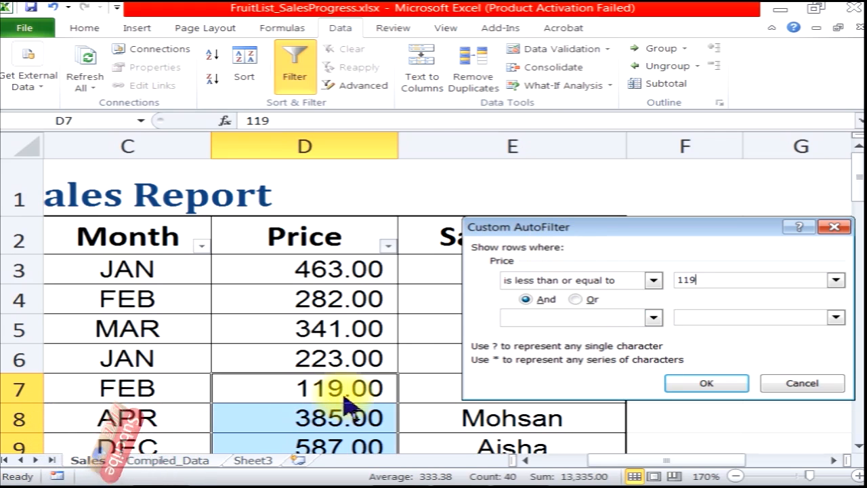
{"action": "left_click", "coordinate": [703, 390]}
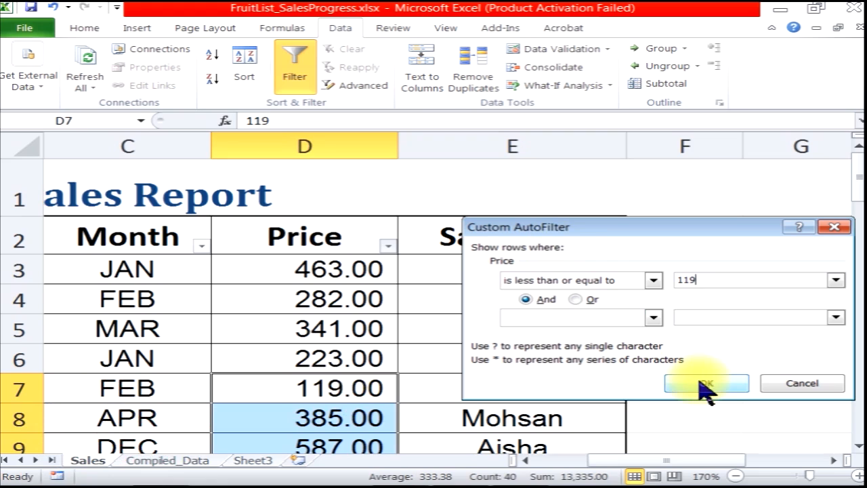
{"action": "left_click", "coordinate": [703, 387]}
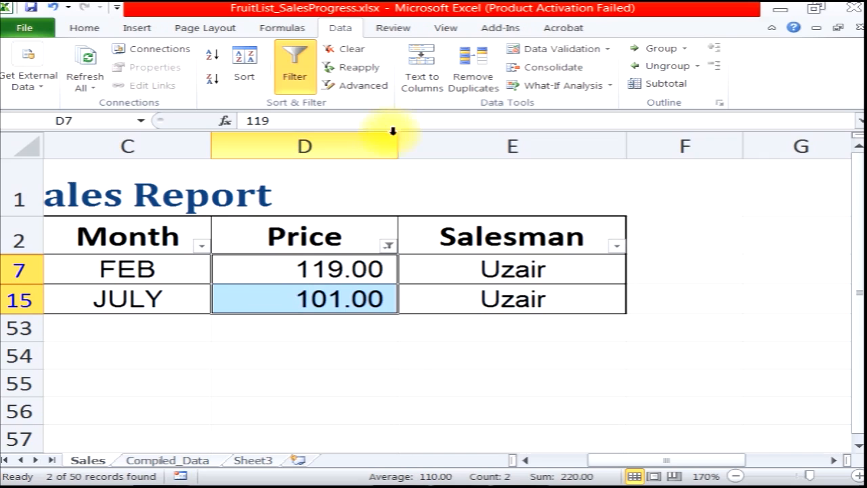
{"action": "left_click", "coordinate": [358, 51]}
Filter the Price column to show values between 200 and 300 inclusive
{"action": "left_click", "coordinate": [388, 246]}
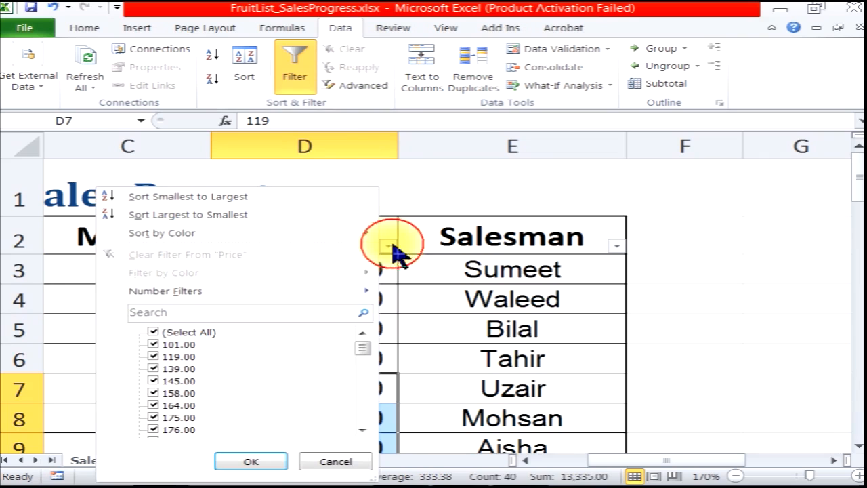
{"action": "mouse_move", "coordinate": [313, 296]}
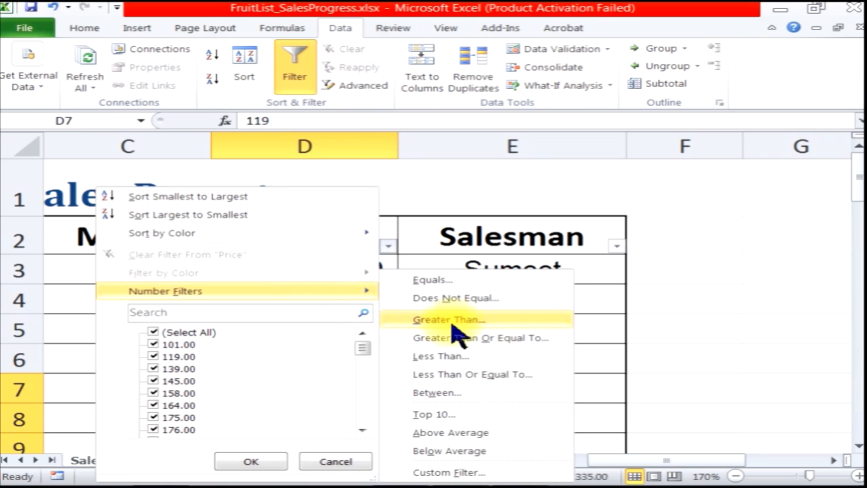
{"action": "left_click", "coordinate": [492, 393]}
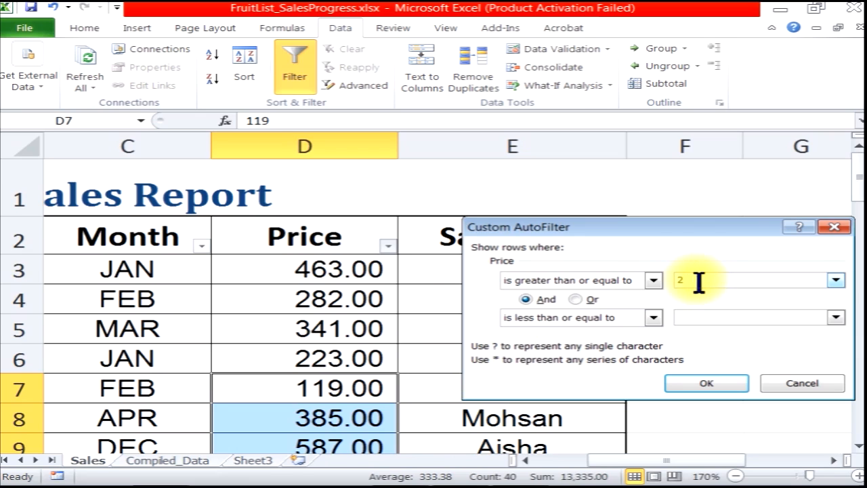
{"action": "key", "text": "Tab"}
{"action": "key", "text": "Tab"}
{"action": "left_click", "coordinate": [681, 384]}
Review the filtered price rows, then clear the Price filter
{"action": "left_click", "coordinate": [367, 272]}
{"action": "scroll", "coordinate": [391, 370], "scroll_direction": "down", "scroll_amount": 1}
{"action": "scroll", "coordinate": [392, 370], "scroll_direction": "down", "scroll_amount": 3}
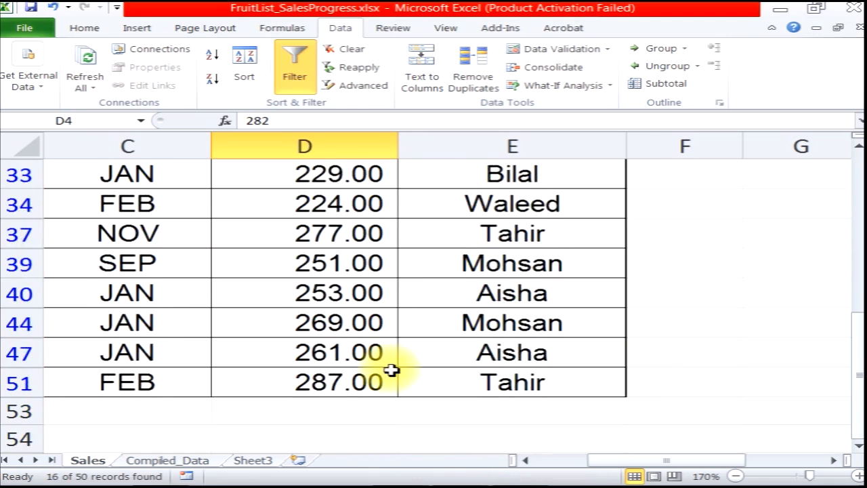
{"action": "scroll", "coordinate": [392, 370], "scroll_direction": "up", "scroll_amount": 2}
{"action": "scroll", "coordinate": [392, 370], "scroll_direction": "up", "scroll_amount": 2}
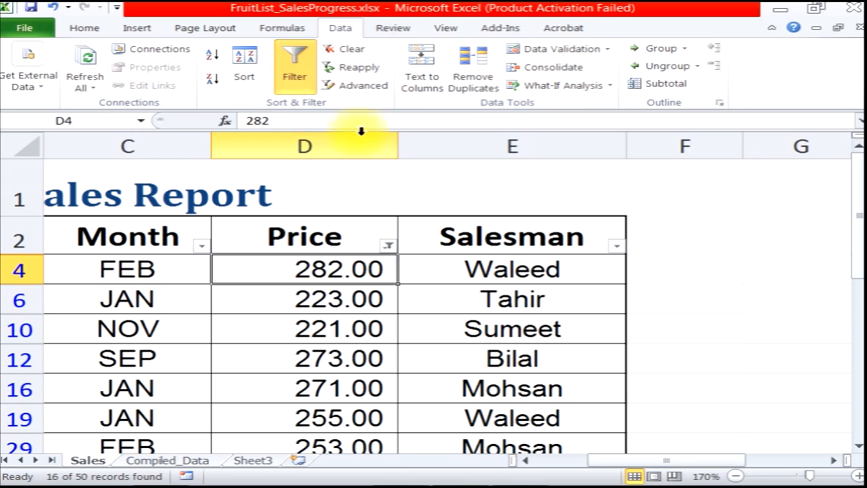
{"action": "left_click", "coordinate": [355, 53]}
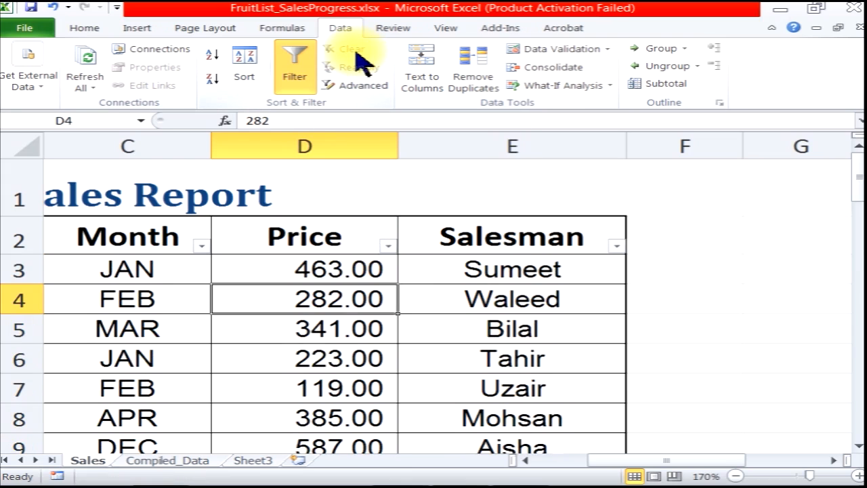